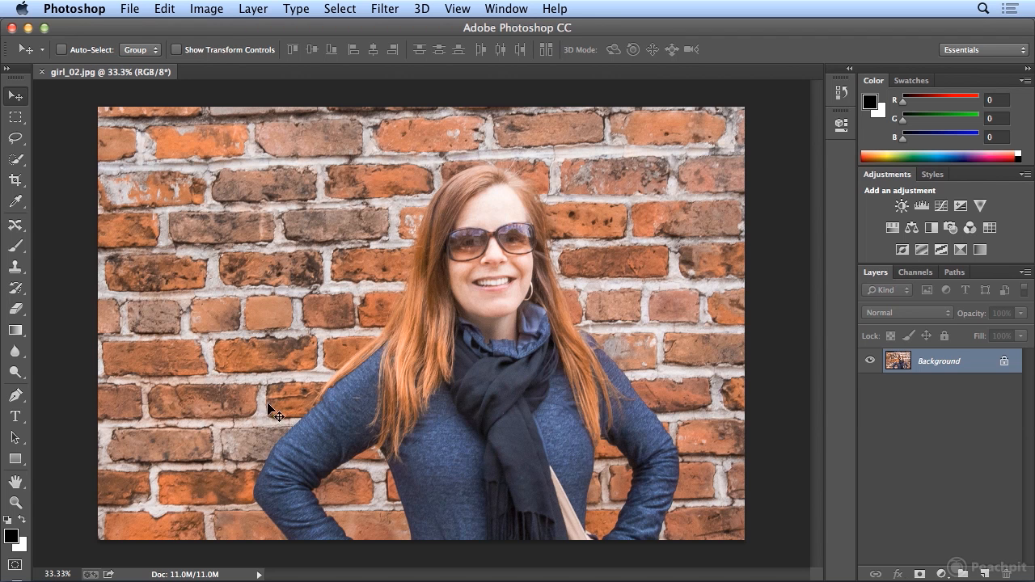
Step: Draw a loose closed selection around the woman with the Content-Aware Move Tool, including a margin of brick wall
{"action": "left_click", "coordinate": [22, 228]}
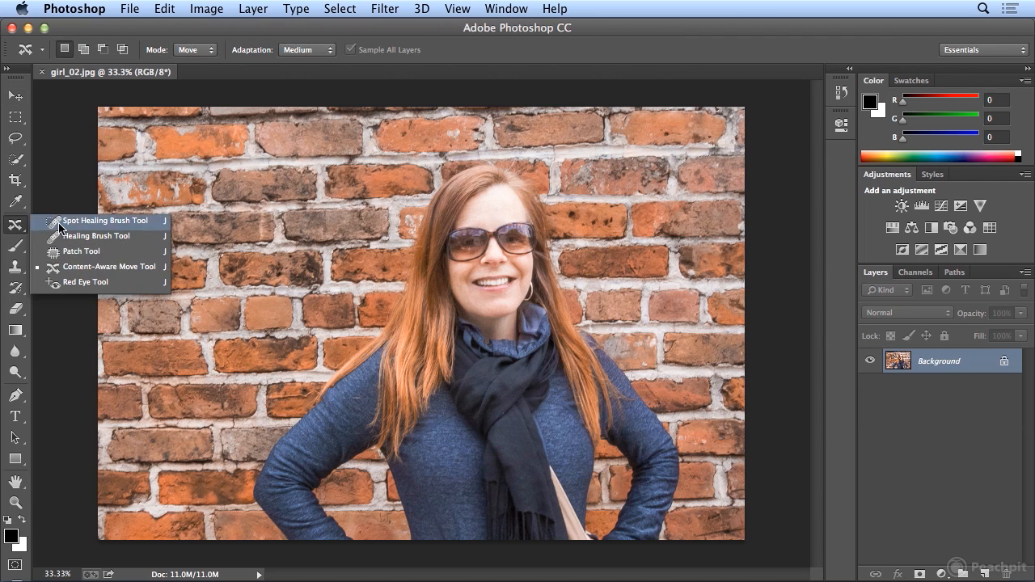
{"action": "left_click", "coordinate": [110, 274]}
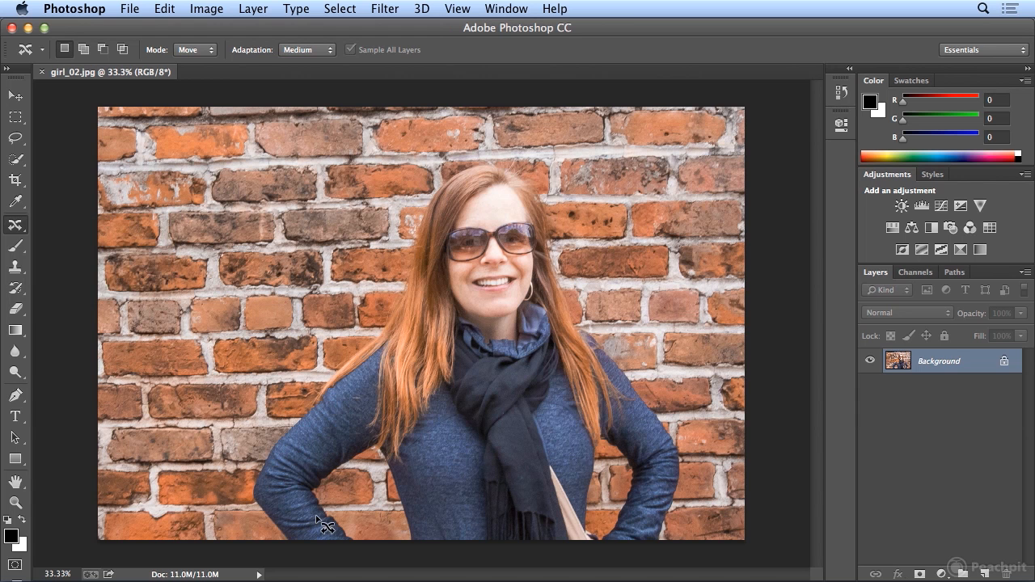
{"action": "mouse_move", "coordinate": [241, 494]}
{"action": "left_mouse_down"}
{"action": "mouse_move", "coordinate": [289, 404]}
{"action": "mouse_move", "coordinate": [390, 287]}
{"action": "mouse_move", "coordinate": [415, 192]}
{"action": "mouse_move", "coordinate": [461, 157]}
{"action": "mouse_move", "coordinate": [521, 159]}
{"action": "mouse_move", "coordinate": [607, 325]}
{"action": "mouse_move", "coordinate": [658, 381]}
{"action": "mouse_move", "coordinate": [692, 479]}
{"action": "mouse_move", "coordinate": [687, 556]}
{"action": "left_mouse_up"}
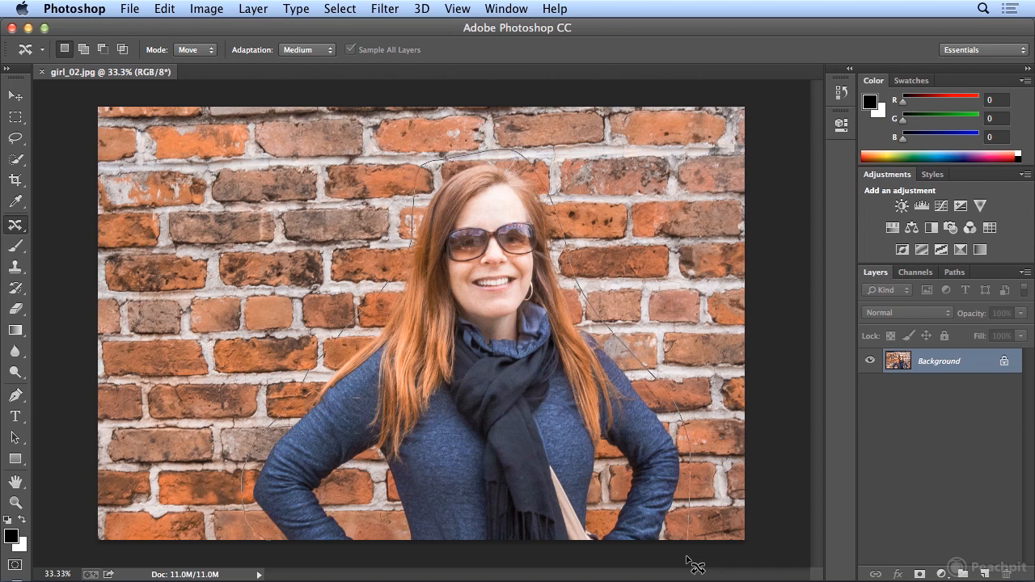
{"action": "mouse_move", "coordinate": [696, 566]}
{"action": "left_mouse_down"}
{"action": "mouse_move", "coordinate": [341, 566]}
{"action": "mouse_move", "coordinate": [276, 550]}
{"action": "left_mouse_up"}
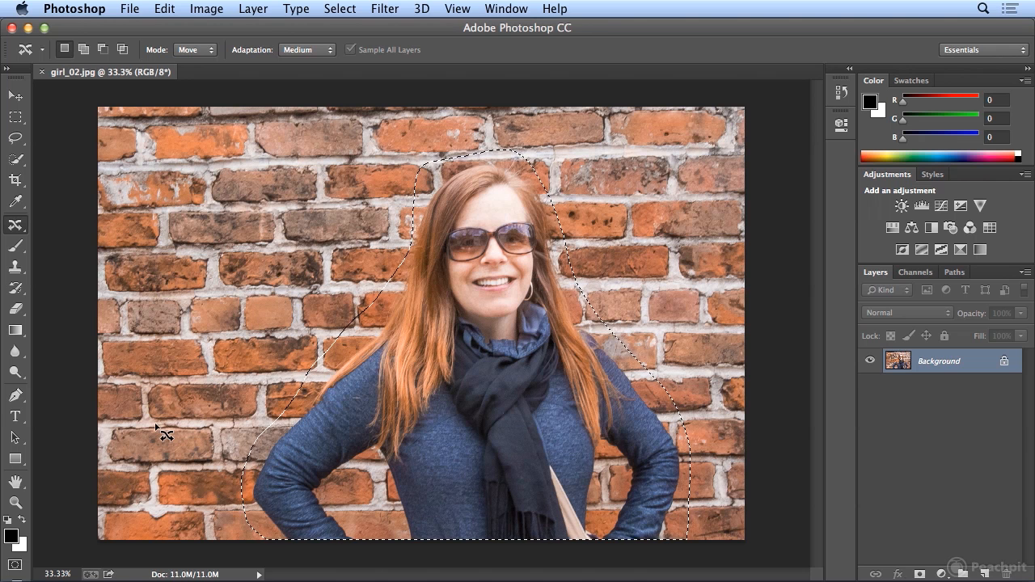
Step: Try shifting the selected woman rightward in the photo with the regular Move Tool, and undo the move
{"action": "key", "text": "v"}
{"action": "left_click_drag", "start_coordinate": [356, 357], "coordinate": [482, 361]}
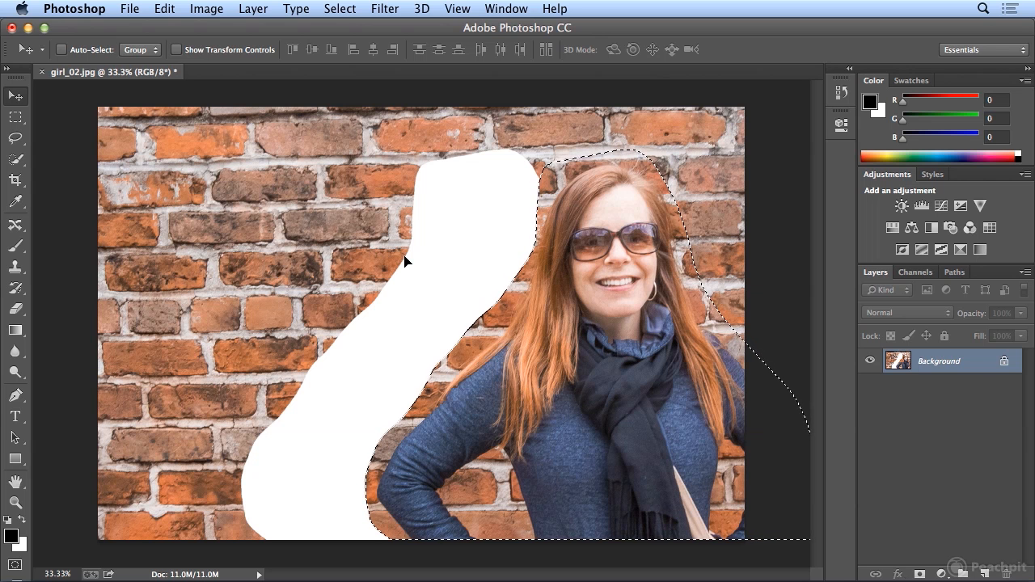
{"action": "left_click", "coordinate": [162, 9]}
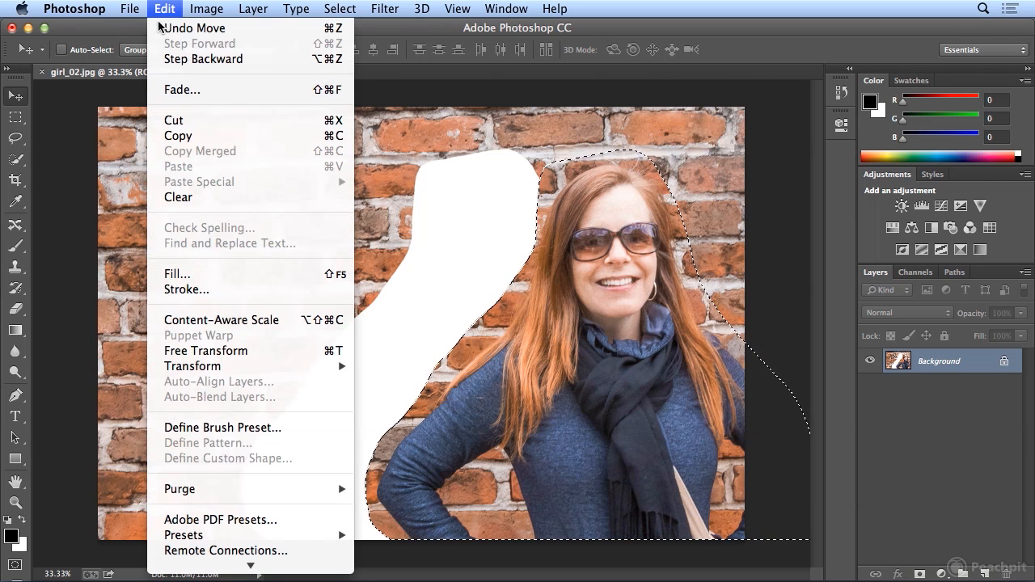
{"action": "left_click", "coordinate": [161, 29]}
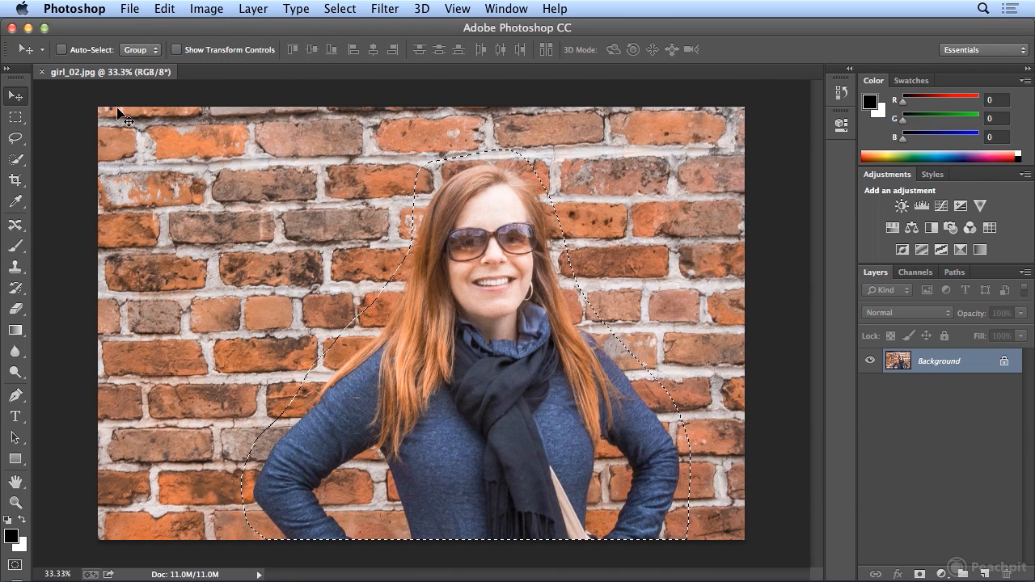
Step: Shift the selected woman about 2.14 in to the right with the Content-Aware Move Tool, and deselect
{"action": "left_click", "coordinate": [18, 225]}
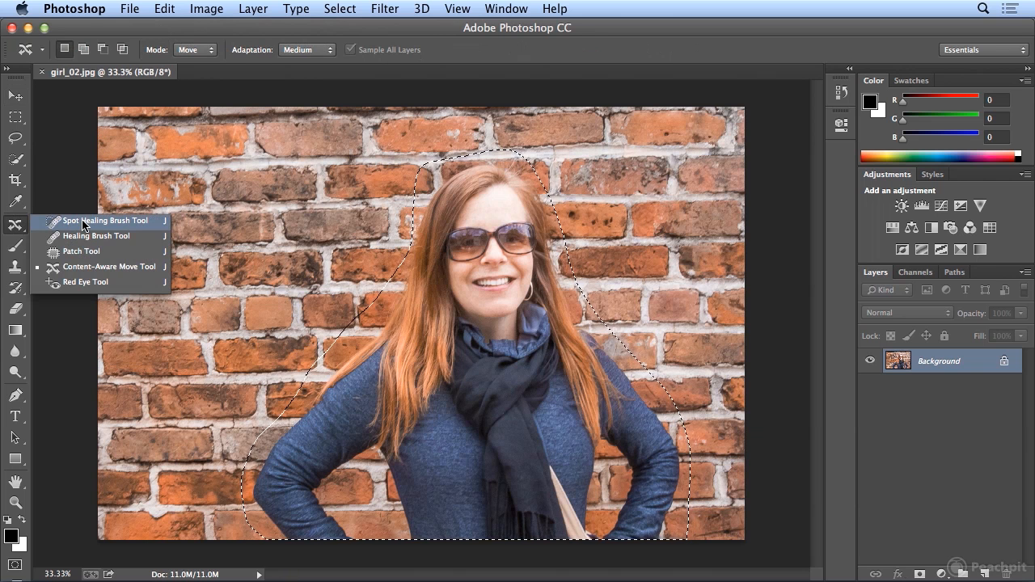
{"action": "left_click", "coordinate": [85, 272]}
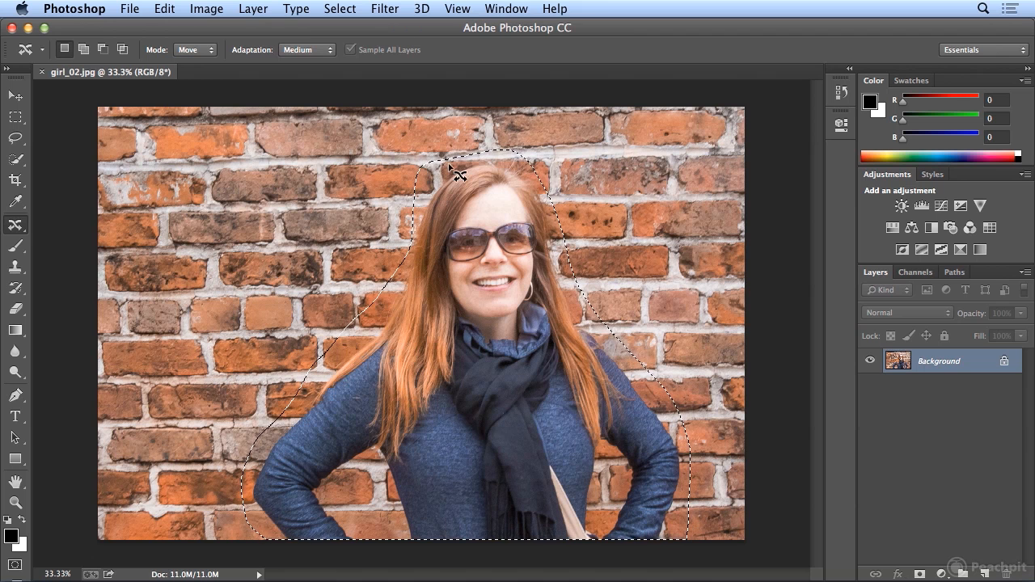
{"action": "left_click_drag", "start_coordinate": [510, 434], "coordinate": [640, 429]}
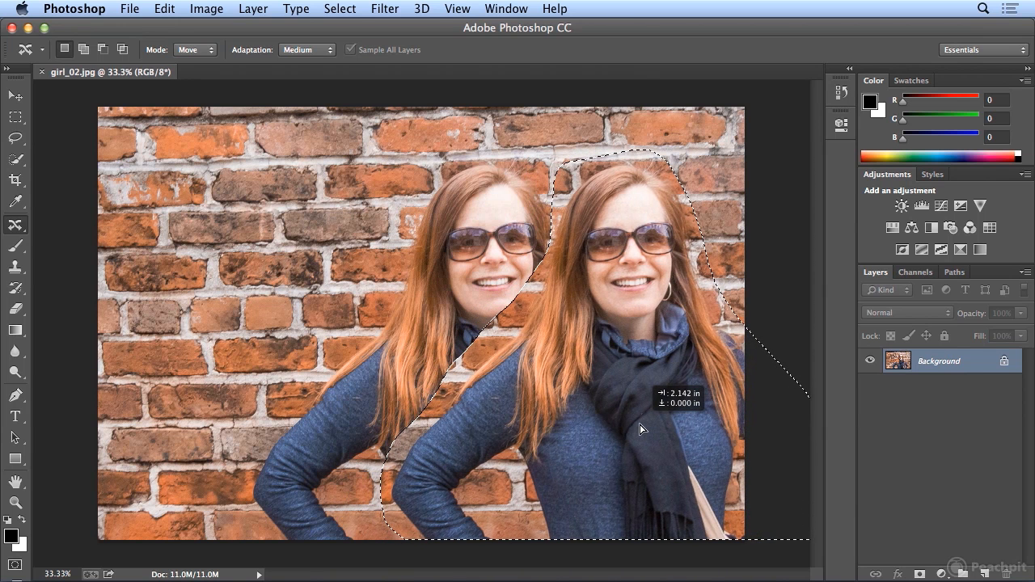
{"action": "left_click_drag", "start_coordinate": [639, 425], "coordinate": [639, 425]}
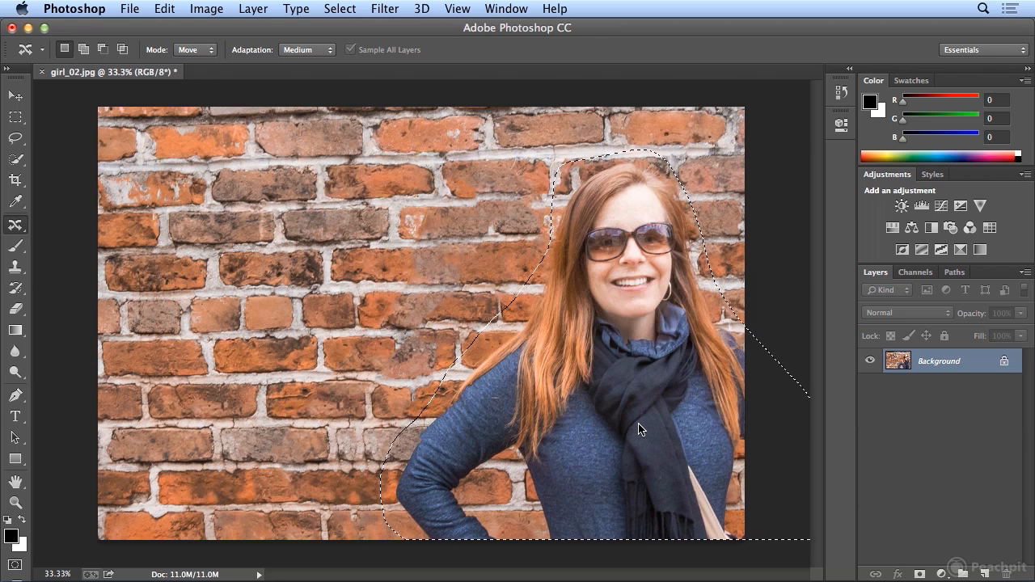
{"action": "left_click", "coordinate": [340, 8]}
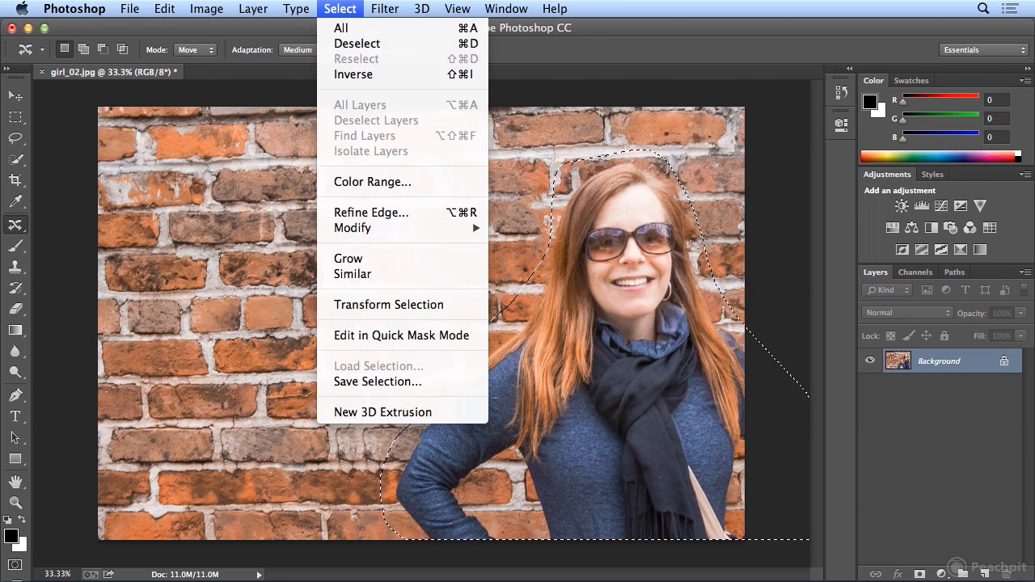
{"action": "left_click", "coordinate": [339, 44]}
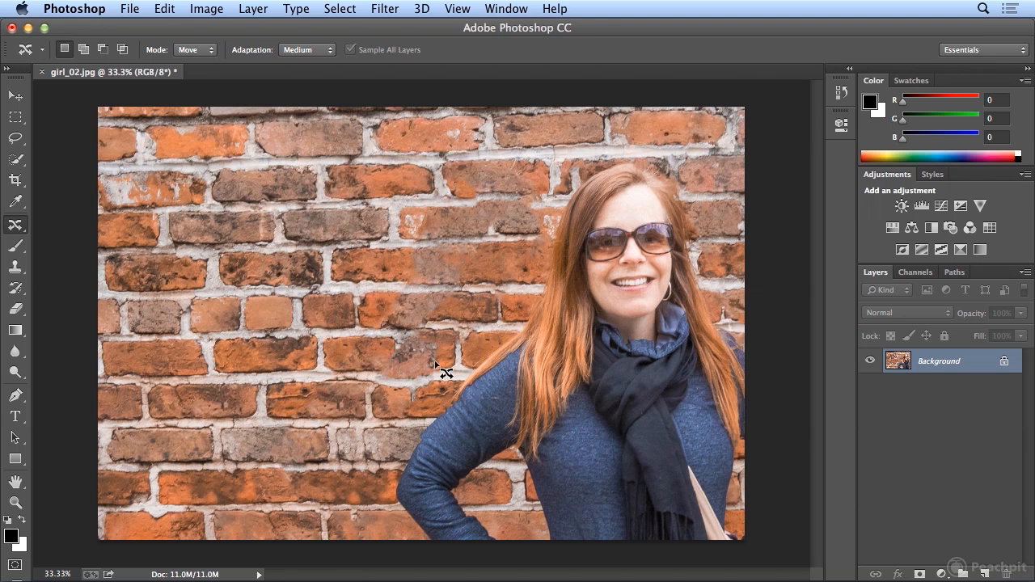
Step: Step back through the deselection and the rightward content-aware move
{"action": "left_click", "coordinate": [166, 8]}
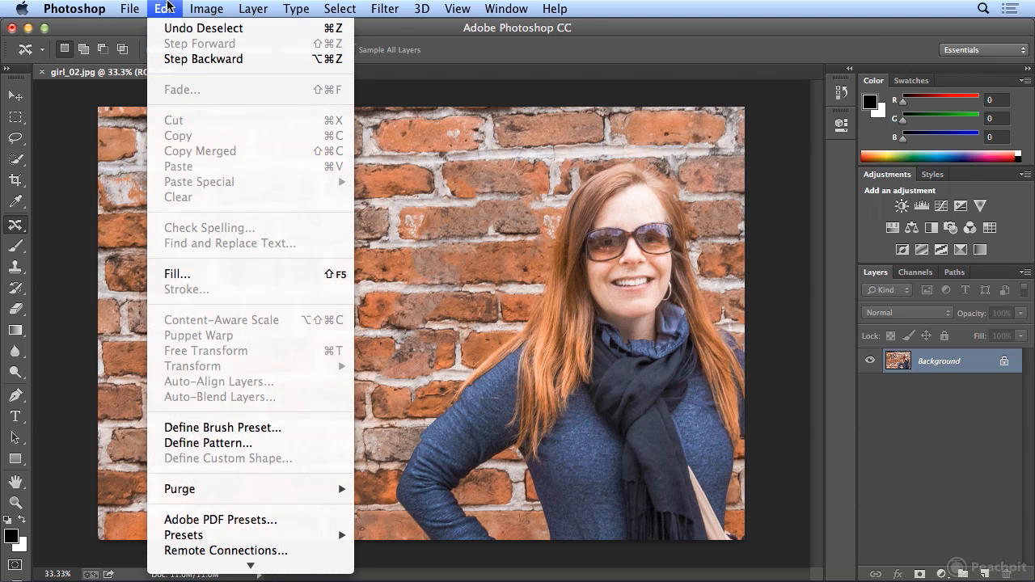
{"action": "left_click", "coordinate": [168, 60]}
{"action": "left_click", "coordinate": [165, 8]}
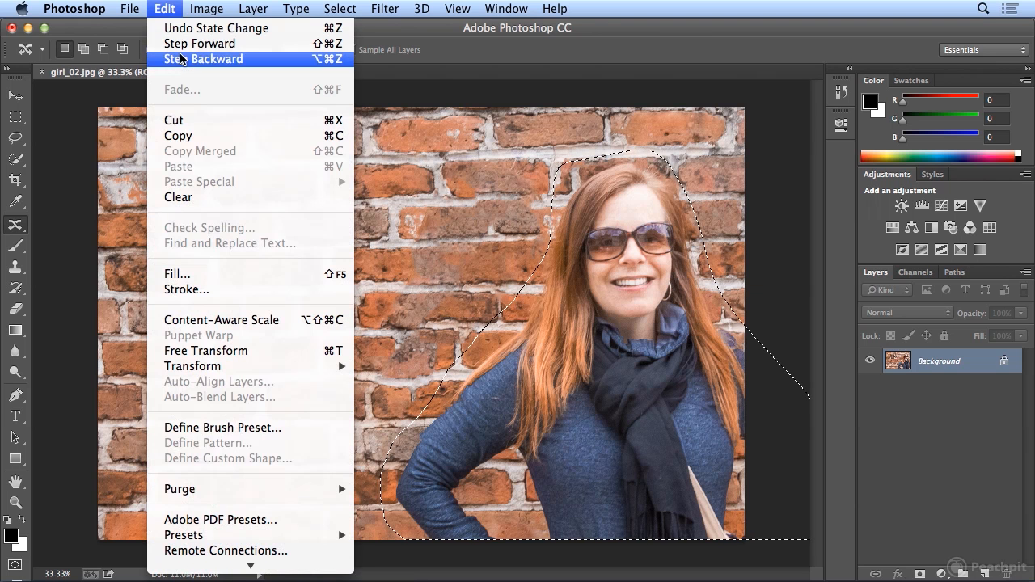
{"action": "left_click", "coordinate": [181, 59]}
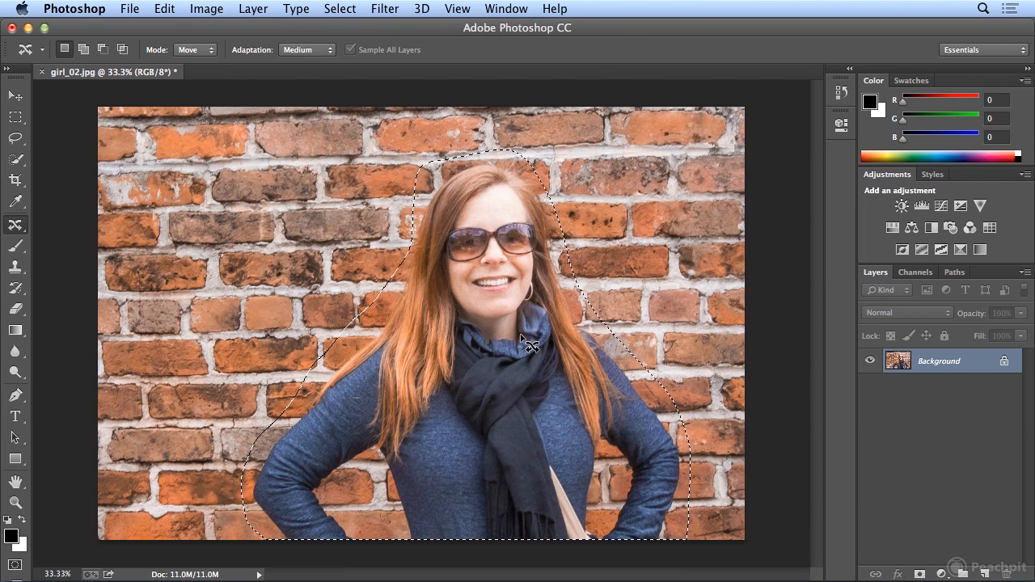
Step: Try a content-aware move of the woman to the left side of the photo with Medium adaptation, and undo it
{"action": "left_click_drag", "start_coordinate": [543, 350], "coordinate": [267, 348]}
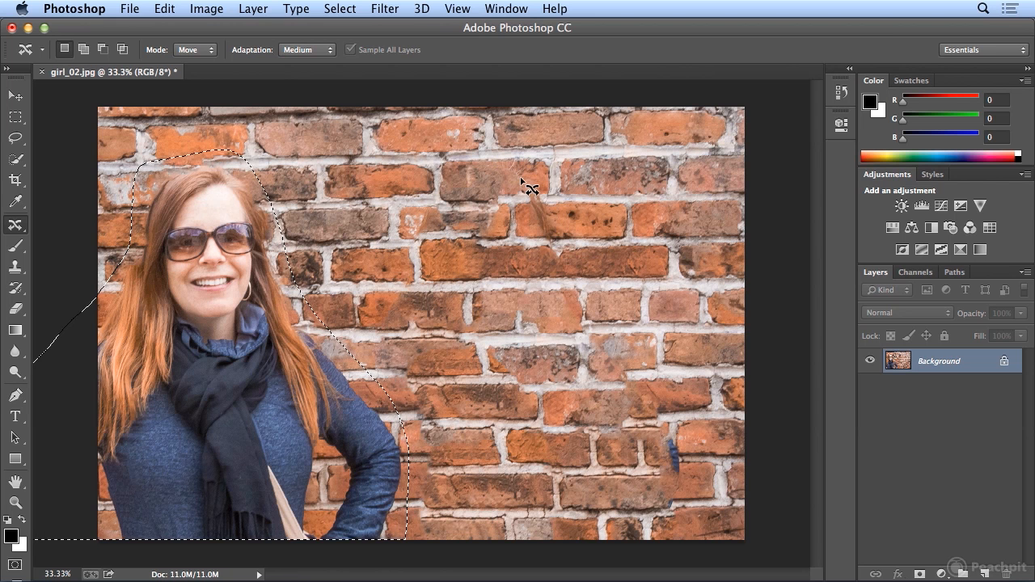
{"action": "left_click", "coordinate": [163, 8]}
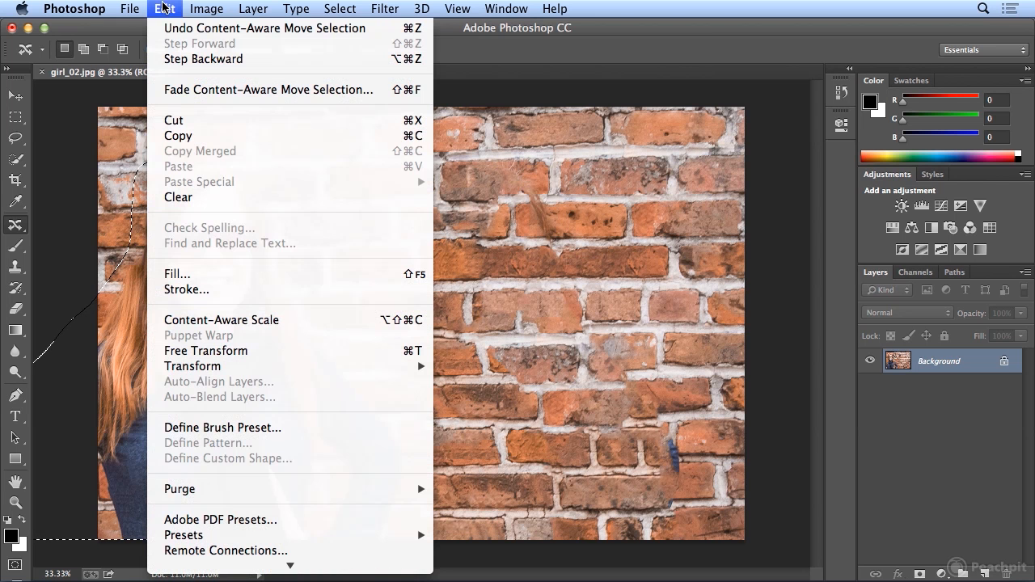
{"action": "left_click", "coordinate": [167, 29]}
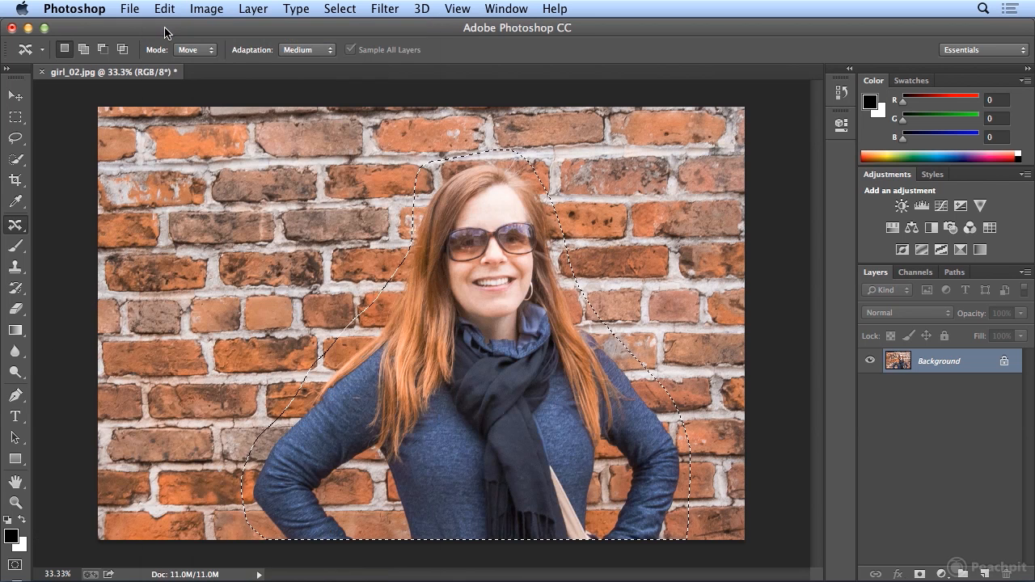
Step: Try the leftward content-aware move of the woman with Very Strict adaptation, and undo it
{"action": "left_click", "coordinate": [314, 51]}
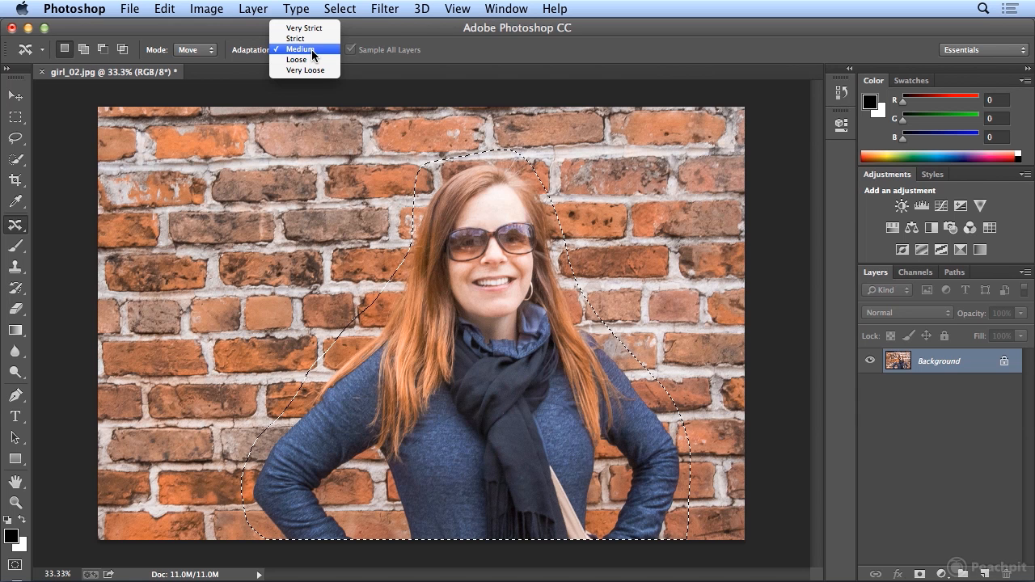
{"action": "left_click", "coordinate": [312, 30]}
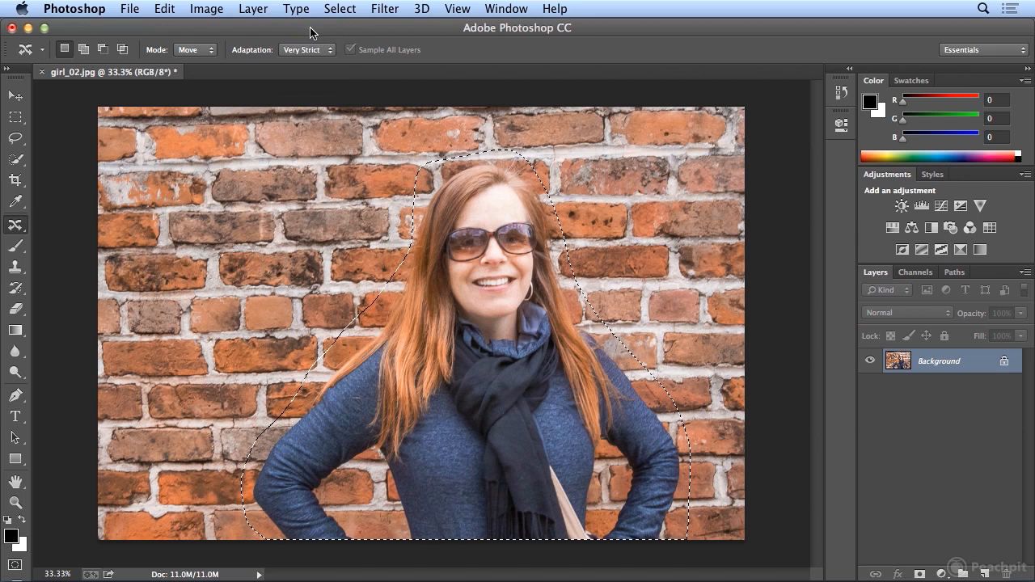
{"action": "left_click_drag", "start_coordinate": [524, 301], "coordinate": [236, 291]}
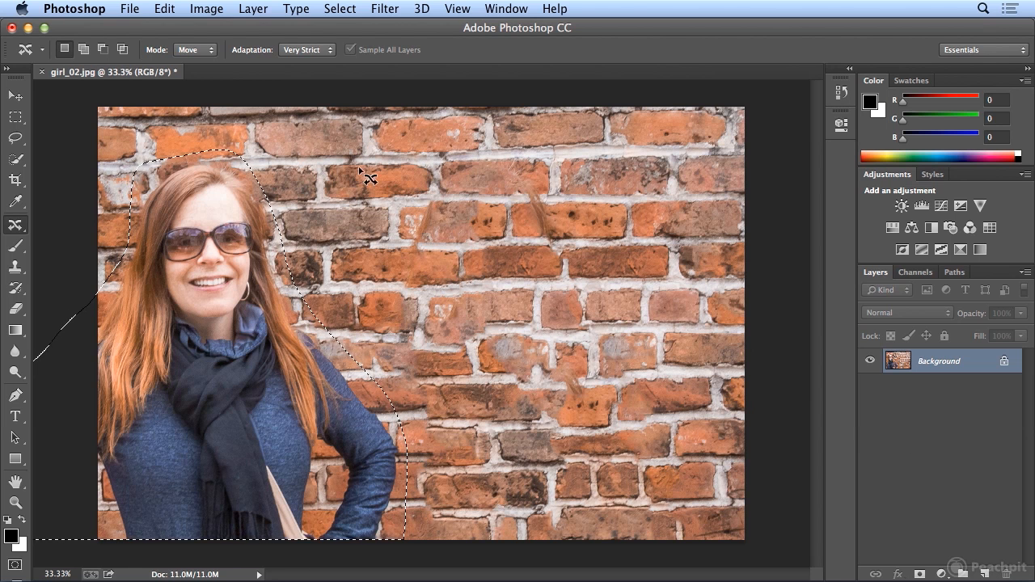
{"action": "left_click", "coordinate": [165, 9]}
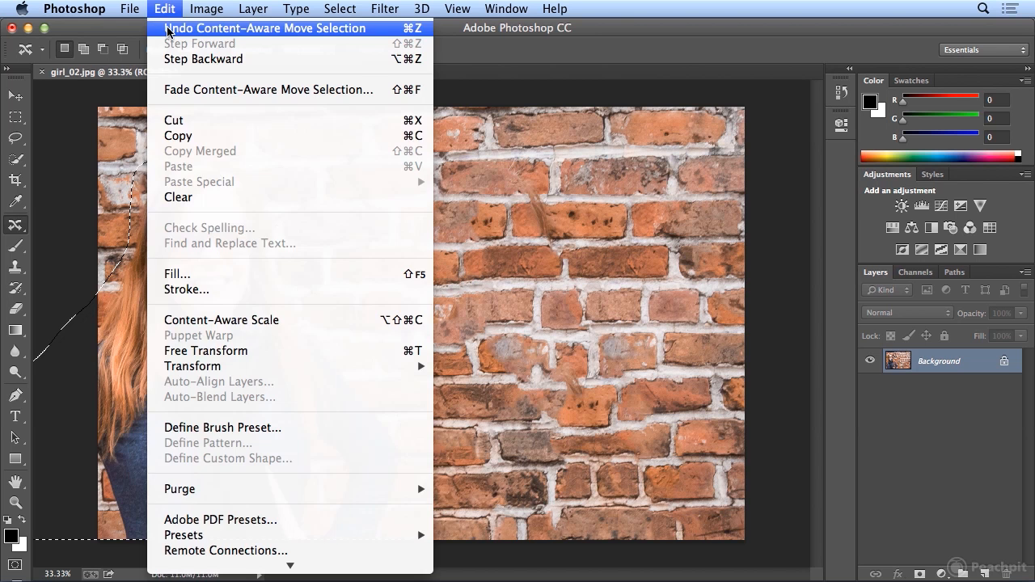
{"action": "left_click", "coordinate": [167, 29]}
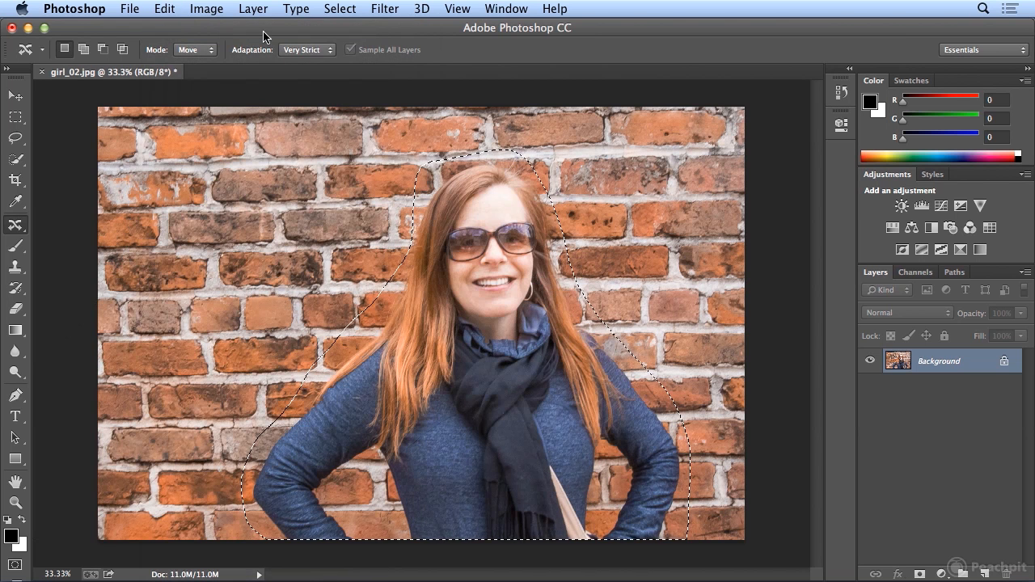
Step: Try the leftward content-aware move of the woman with Very Loose adaptation, and undo it
{"action": "left_click", "coordinate": [298, 50]}
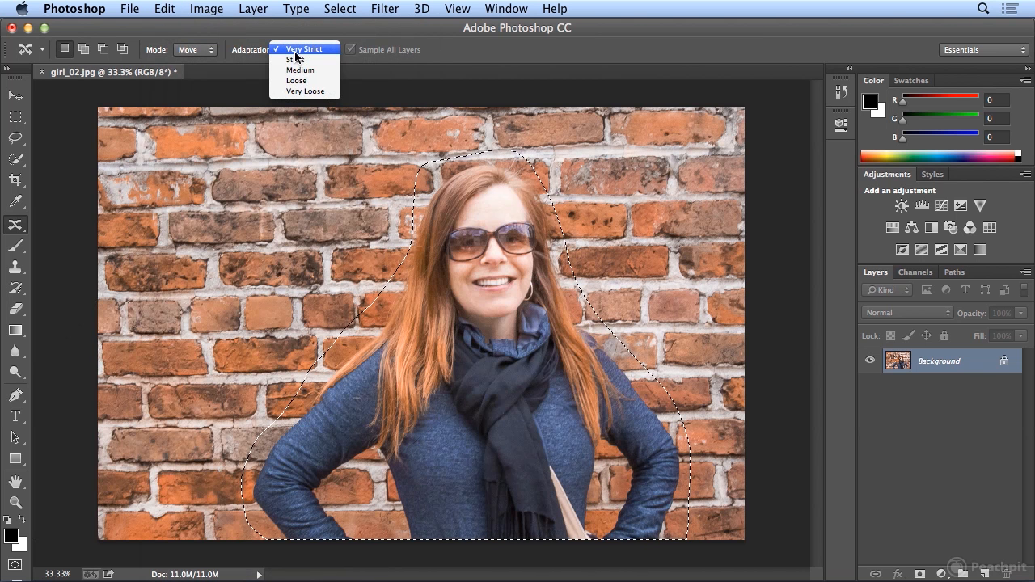
{"action": "left_click", "coordinate": [306, 90]}
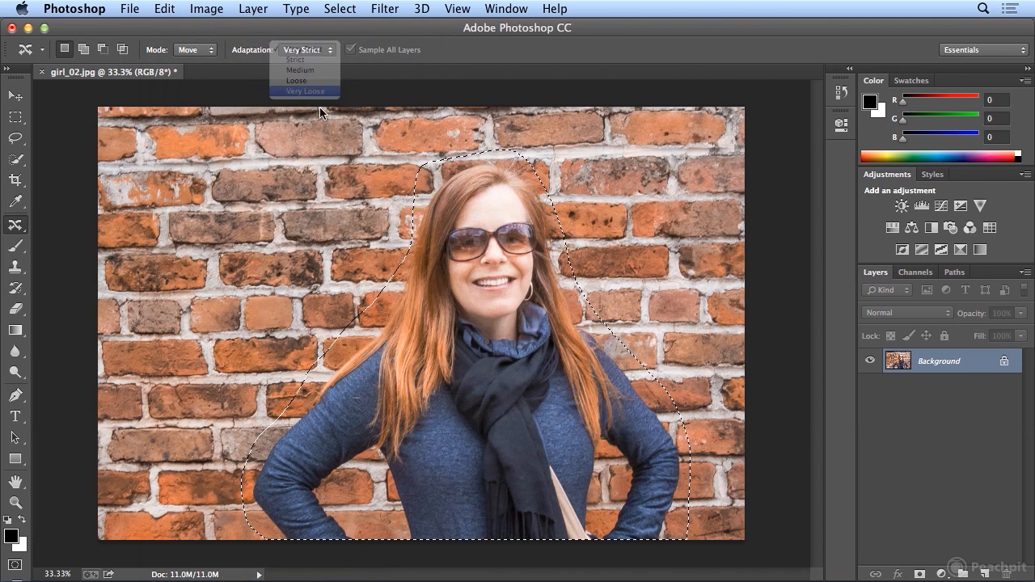
{"action": "left_click_drag", "start_coordinate": [506, 275], "coordinate": [223, 276]}
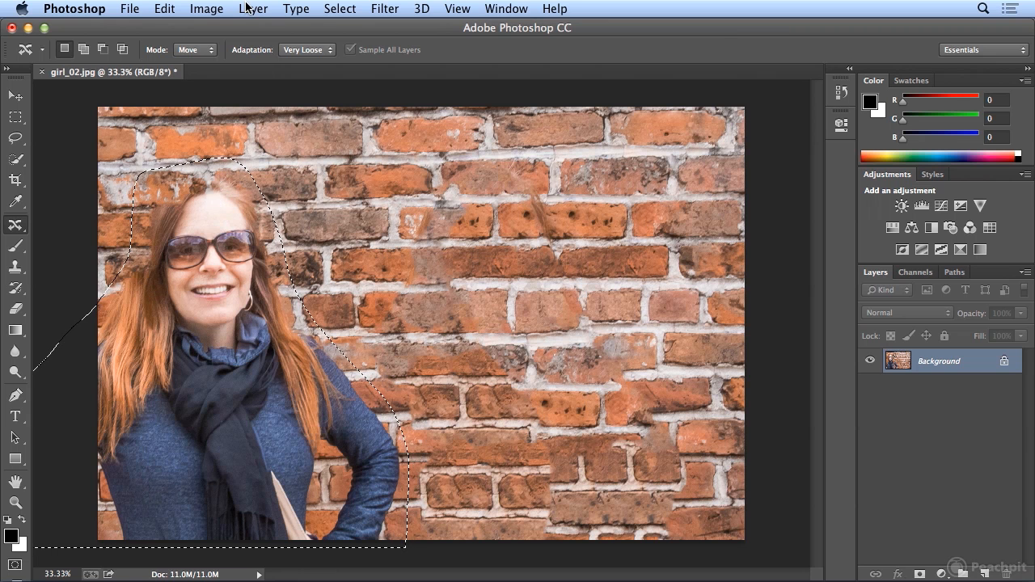
{"action": "left_click", "coordinate": [165, 9]}
{"action": "left_click", "coordinate": [178, 30]}
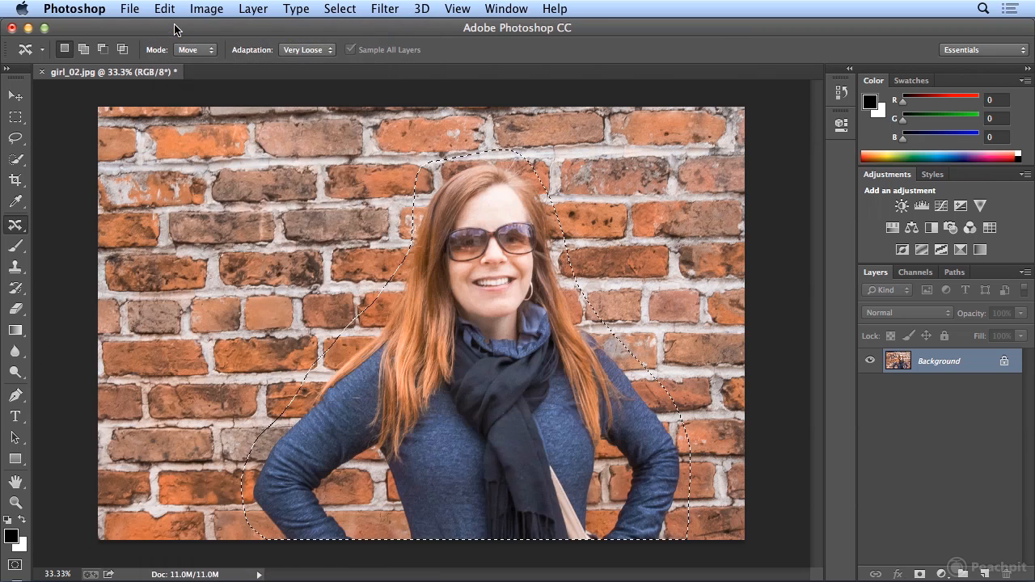
Step: Set the adaptation to Strict and content-aware move the woman to the left side of the photo
{"action": "left_click", "coordinate": [331, 49]}
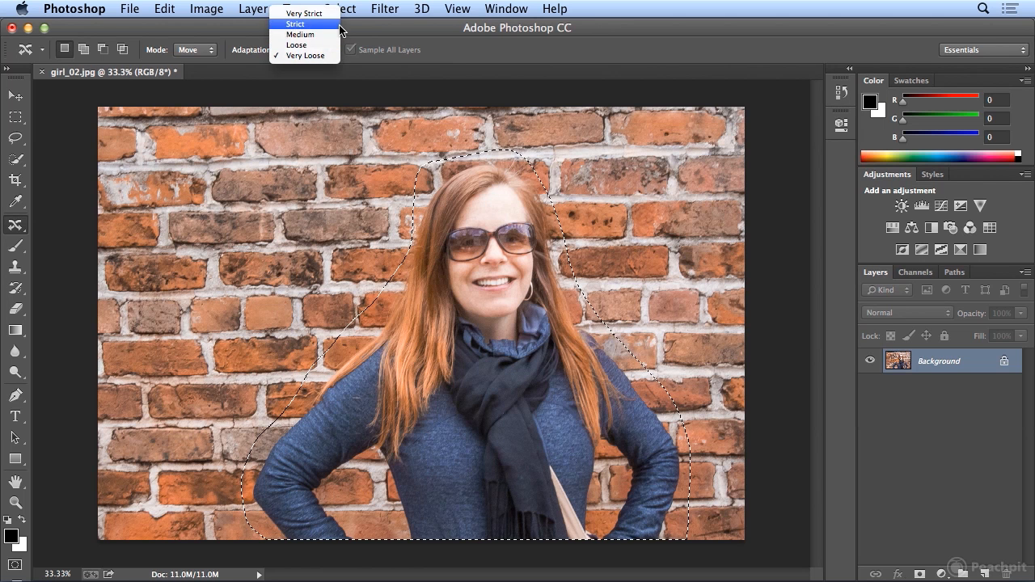
{"action": "left_click", "coordinate": [340, 26]}
{"action": "left_click_drag", "start_coordinate": [551, 353], "coordinate": [274, 350]}
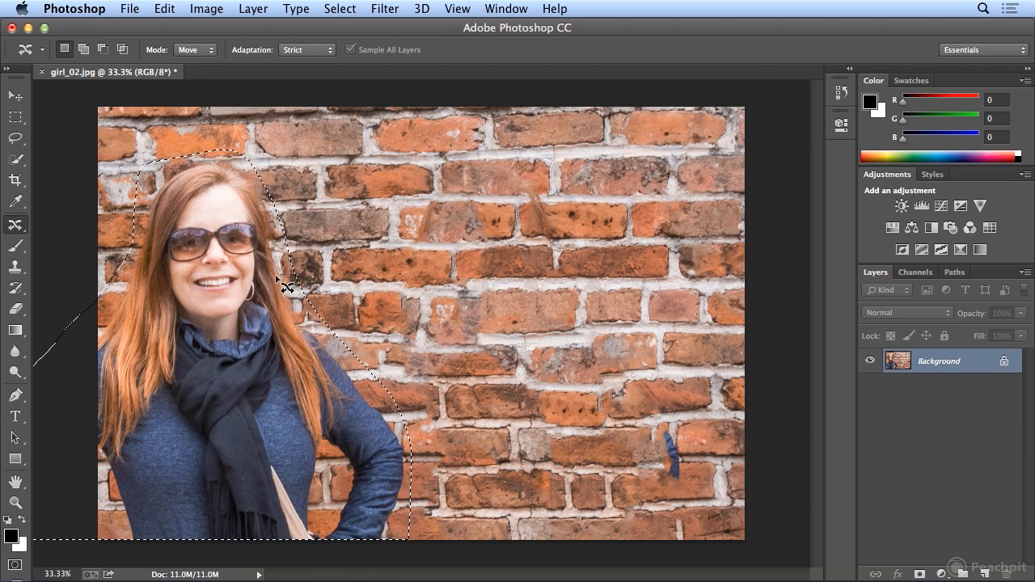
Step: Activate the Spot Healing Brush Tool and clear the selection around the woman
{"action": "left_click", "coordinate": [15, 225]}
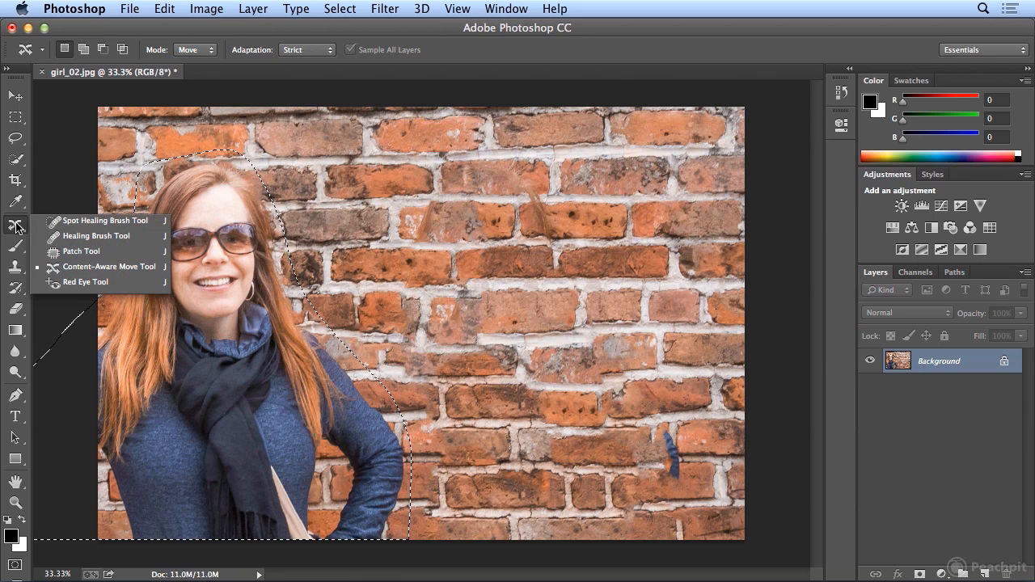
{"action": "left_click", "coordinate": [96, 223]}
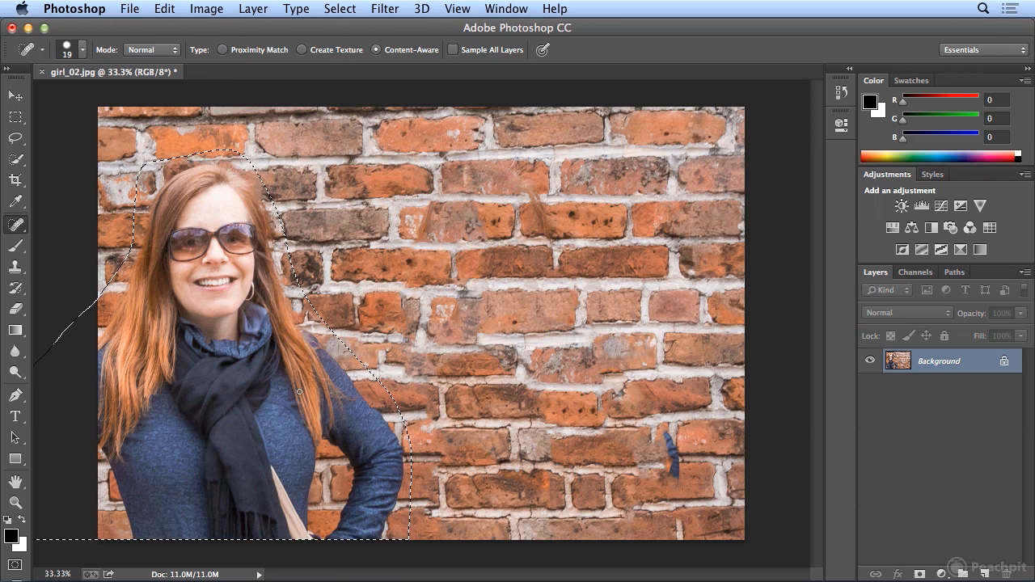
{"action": "left_click", "coordinate": [340, 8]}
{"action": "left_click", "coordinate": [343, 41]}
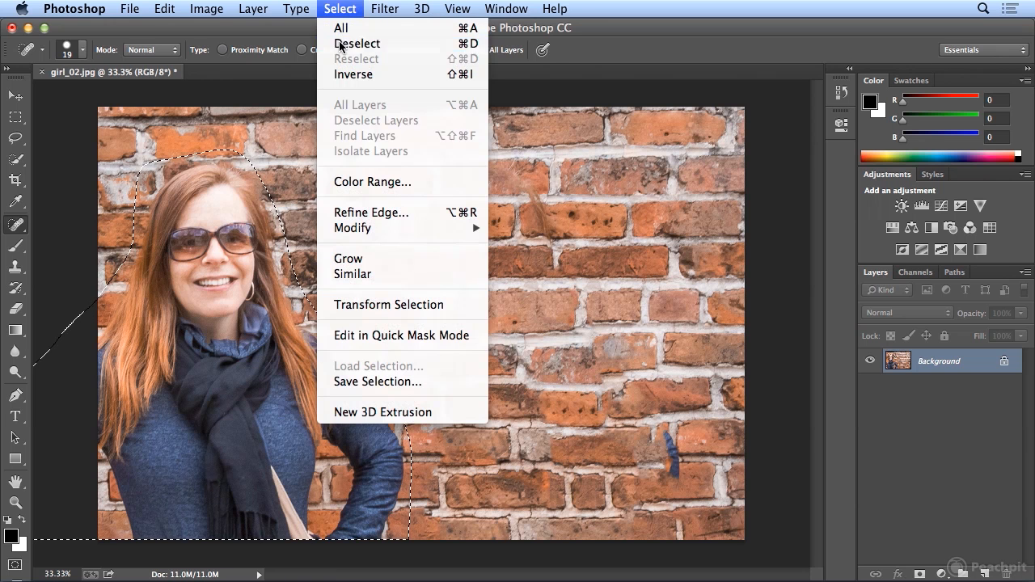
Step: Set the spot healing brush size to 99 px and heal the hair remnant and the discoloured brick corner beside the woman
{"action": "left_click", "coordinate": [81, 49]}
{"action": "left_click_drag", "start_coordinate": [50, 94], "coordinate": [104, 98]}
{"action": "mouse_move", "coordinate": [507, 166]}
{"action": "left_mouse_down"}
{"action": "mouse_move", "coordinate": [535, 202]}
{"action": "mouse_move", "coordinate": [554, 265]}
{"action": "left_mouse_up"}
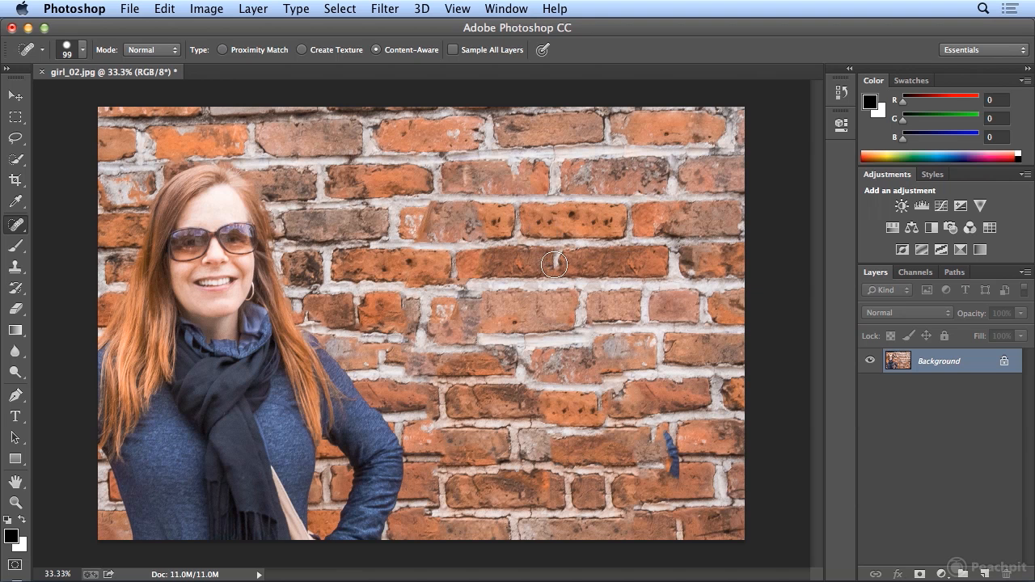
{"action": "left_click_drag", "start_coordinate": [440, 190], "coordinate": [411, 236]}
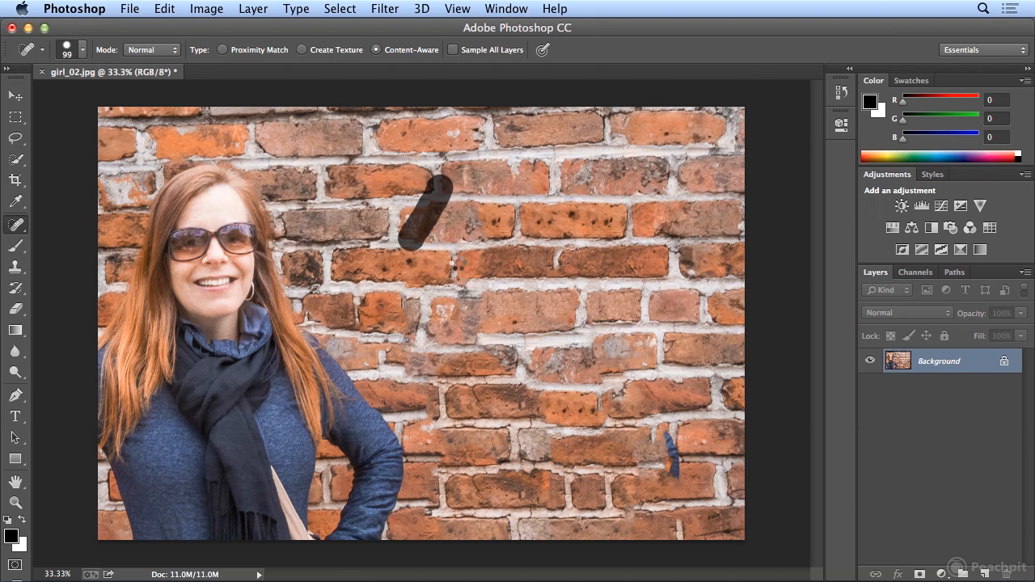
Step: Try to heal the blue sleeve remnant on the lower brick wall with overlapping long strokes
{"action": "left_click_drag", "start_coordinate": [652, 434], "coordinate": [671, 493]}
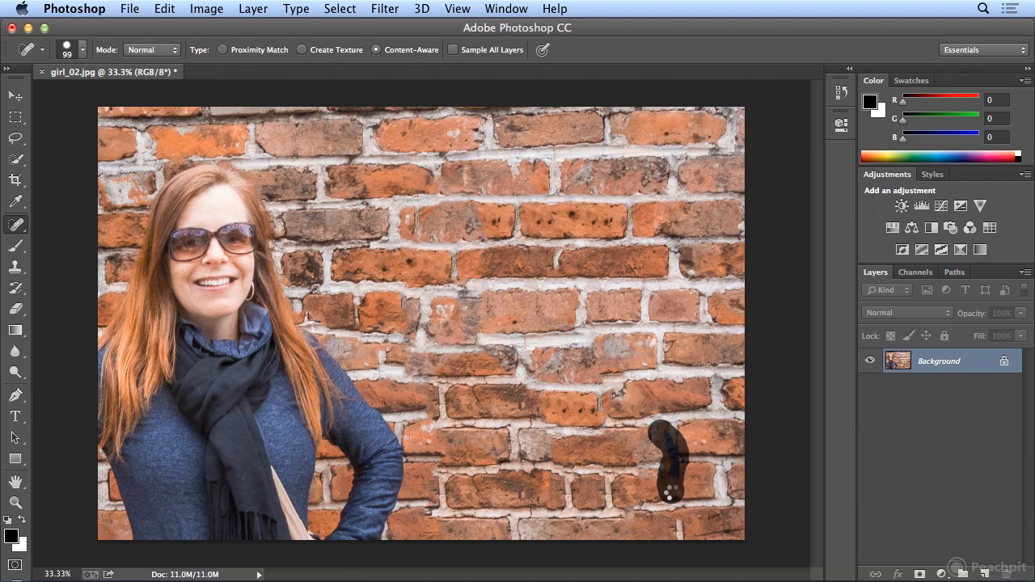
{"action": "left_click_drag", "start_coordinate": [643, 458], "coordinate": [700, 450]}
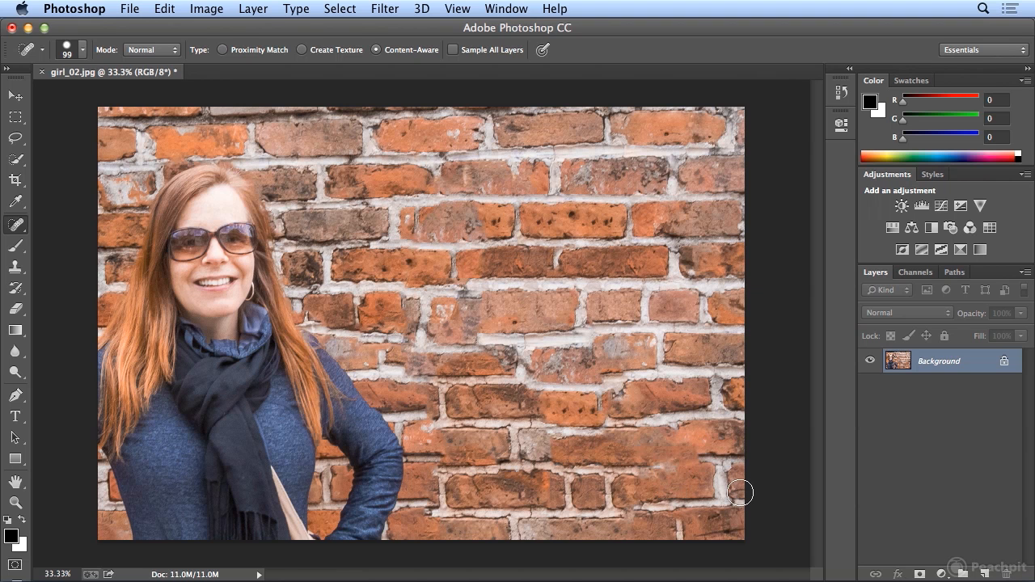
{"action": "mouse_move", "coordinate": [671, 503]}
{"action": "left_mouse_down"}
{"action": "mouse_move", "coordinate": [670, 421]}
{"action": "mouse_move", "coordinate": [629, 429]}
{"action": "mouse_move", "coordinate": [697, 424]}
{"action": "left_mouse_up"}
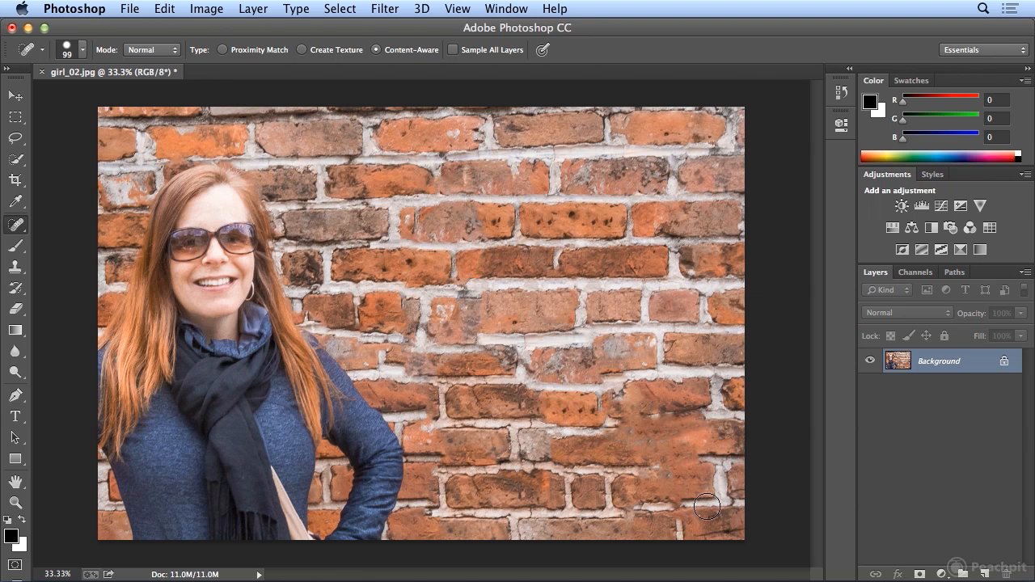
{"action": "left_click_drag", "start_coordinate": [649, 472], "coordinate": [738, 460]}
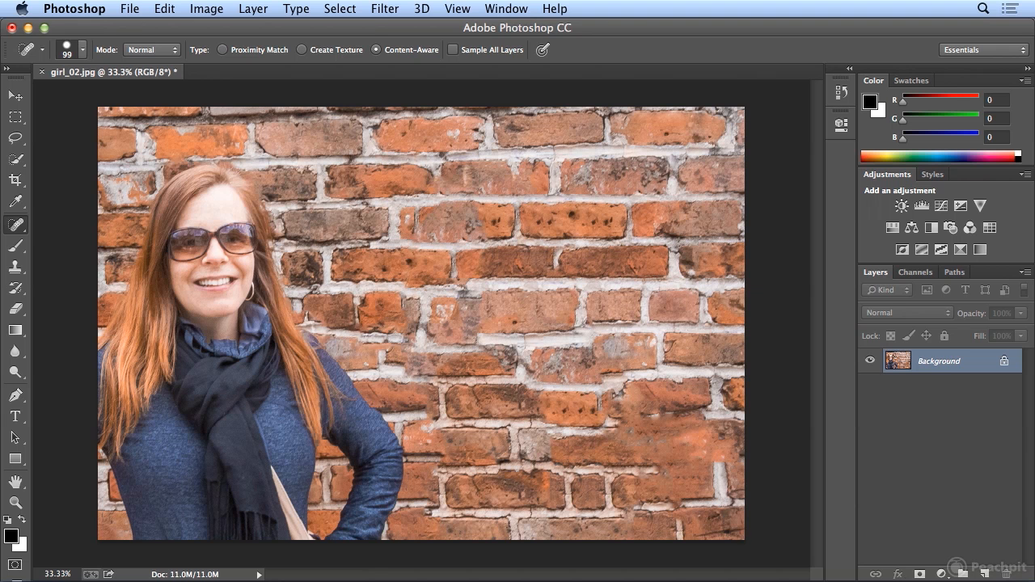
Step: Step back through the healing strokes made over the blue sleeve remnant
{"action": "left_click", "coordinate": [165, 9]}
{"action": "left_click", "coordinate": [172, 59]}
{"action": "left_click", "coordinate": [165, 9]}
{"action": "left_click", "coordinate": [203, 59]}
{"action": "left_click", "coordinate": [165, 9]}
{"action": "left_click", "coordinate": [175, 59]}
{"action": "left_click", "coordinate": [165, 9]}
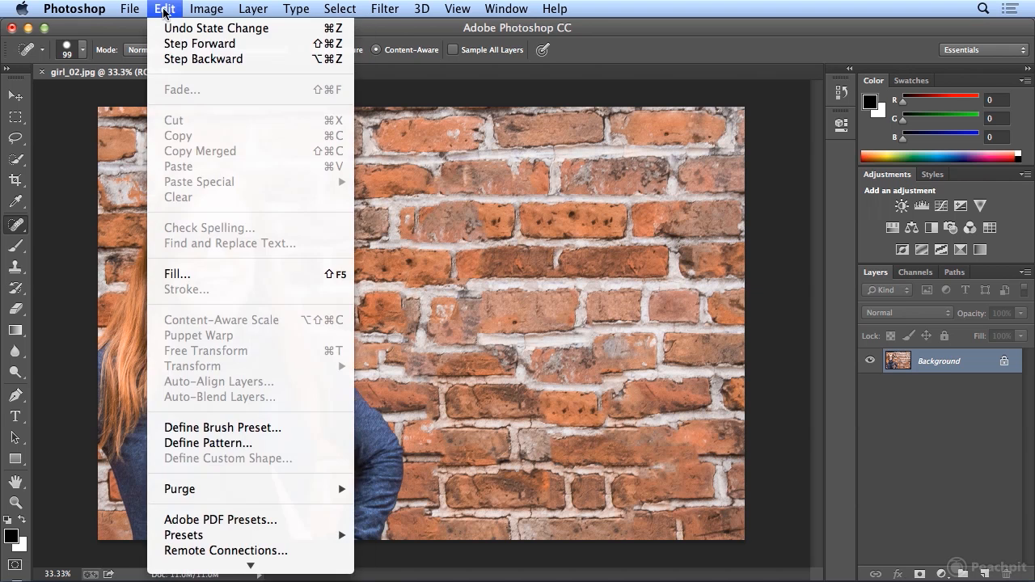
{"action": "left_click", "coordinate": [172, 59]}
{"action": "left_click", "coordinate": [165, 9]}
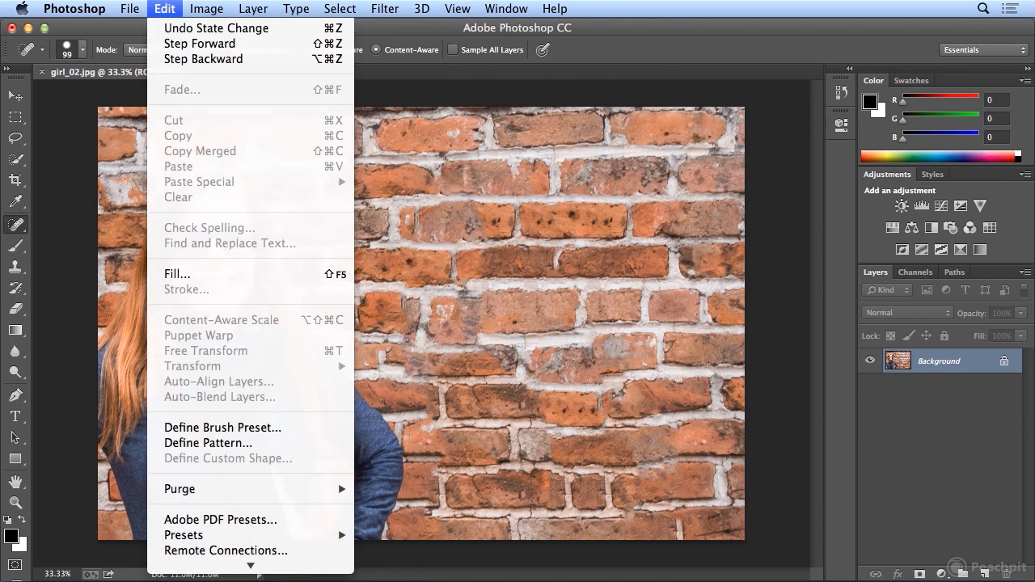
{"action": "left_click", "coordinate": [167, 59]}
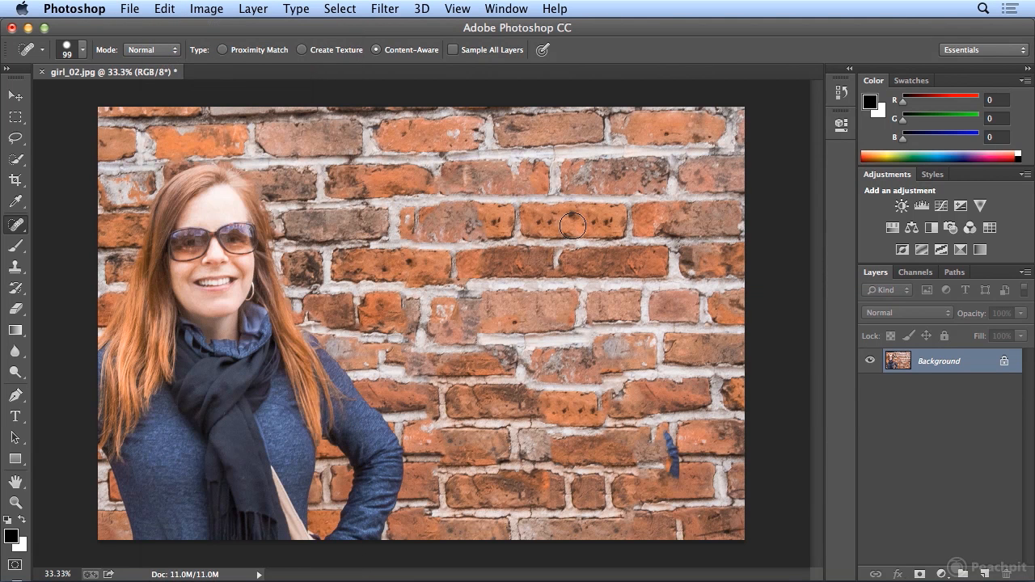
Step: Try single short healing strokes over the blue sleeve remnant, undoing each one
{"action": "left_click_drag", "start_coordinate": [669, 439], "coordinate": [671, 462]}
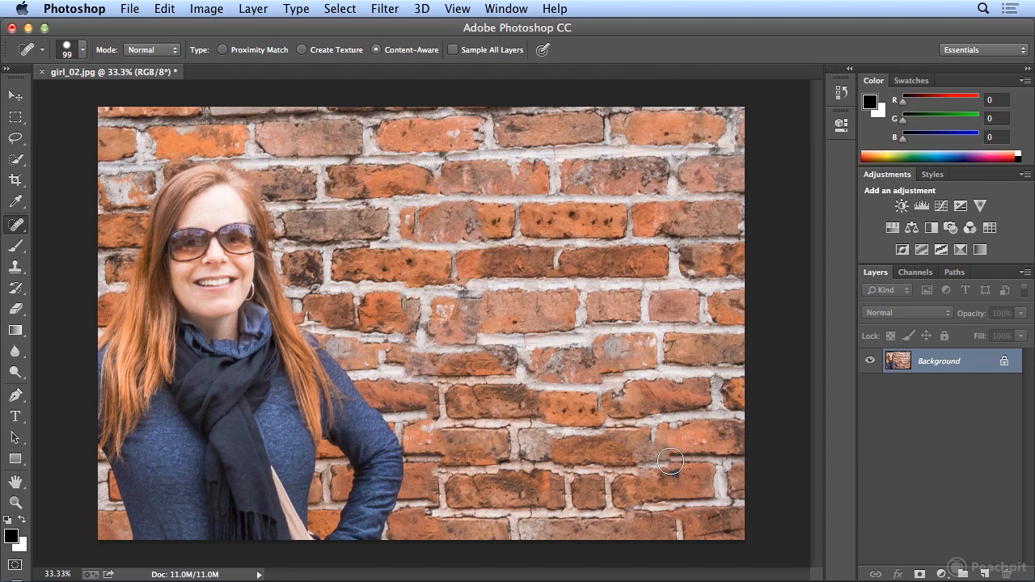
{"action": "left_click", "coordinate": [165, 8]}
{"action": "left_click", "coordinate": [186, 33]}
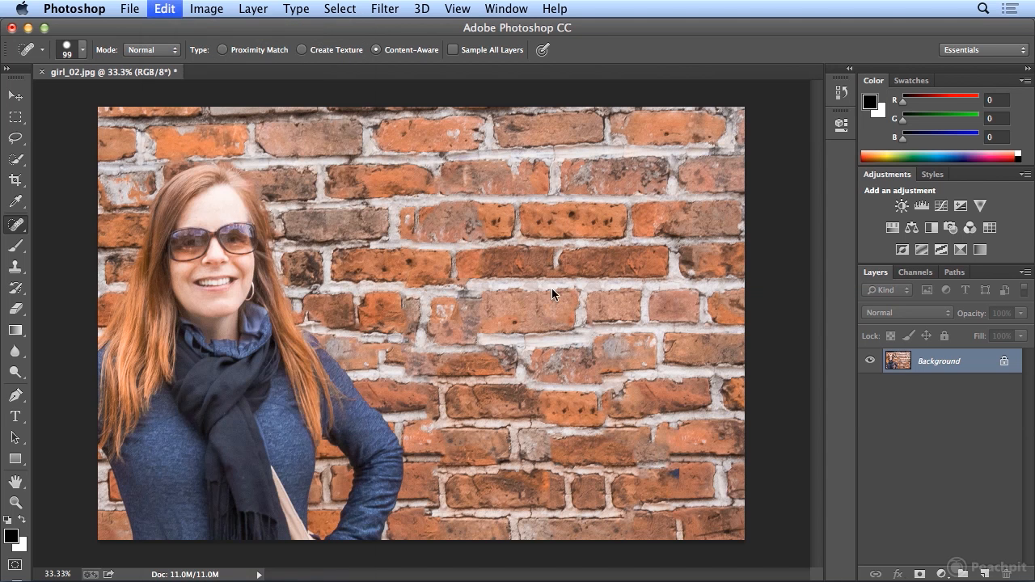
{"action": "left_click_drag", "start_coordinate": [671, 461], "coordinate": [673, 422]}
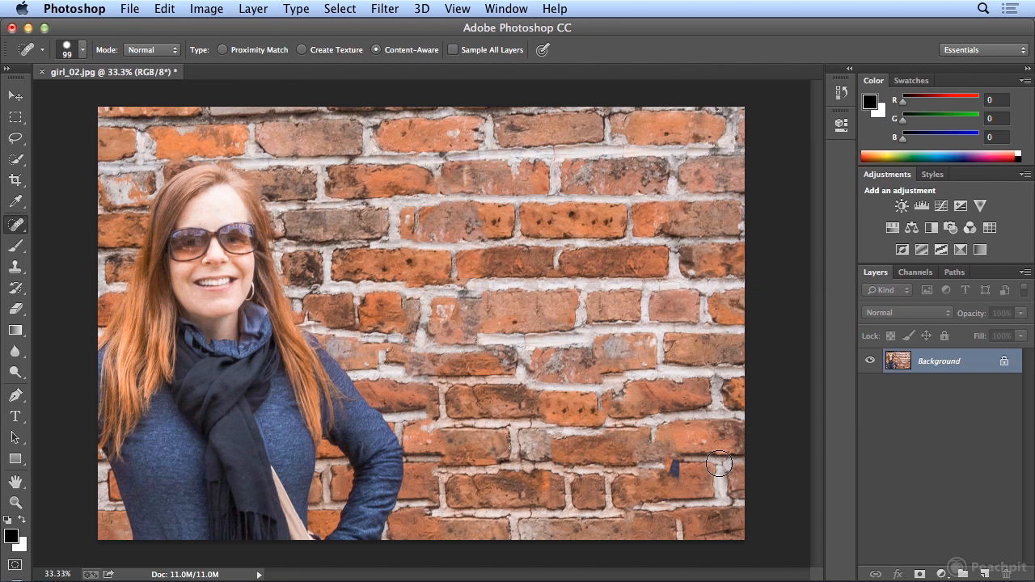
{"action": "left_click", "coordinate": [206, 8]}
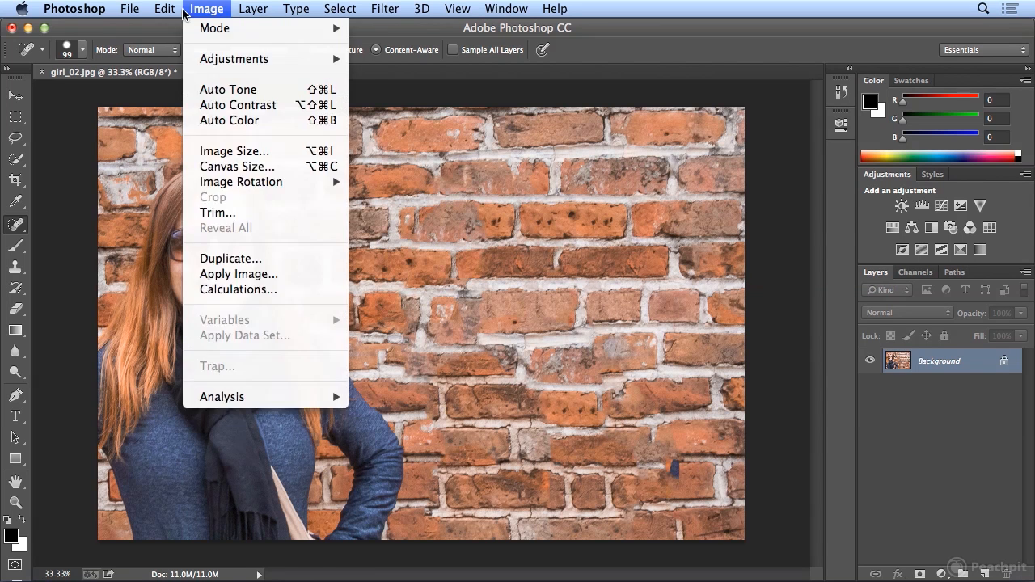
{"action": "mouse_move", "coordinate": [165, 8]}
{"action": "left_click", "coordinate": [163, 59]}
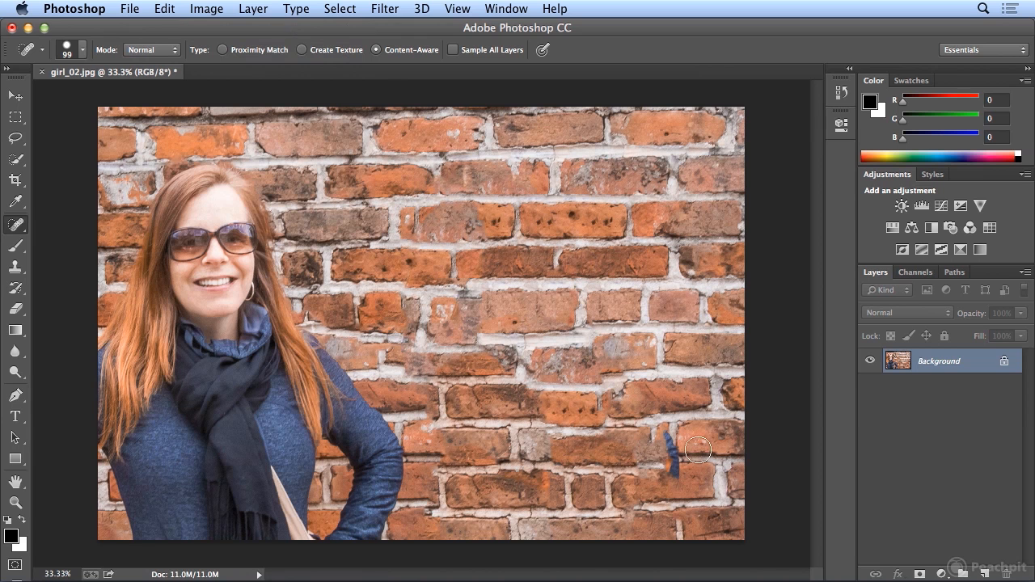
{"action": "mouse_move", "coordinate": [685, 448]}
{"action": "left_mouse_down"}
{"action": "mouse_move", "coordinate": [656, 448]}
{"action": "mouse_move", "coordinate": [664, 483]}
{"action": "left_mouse_up"}
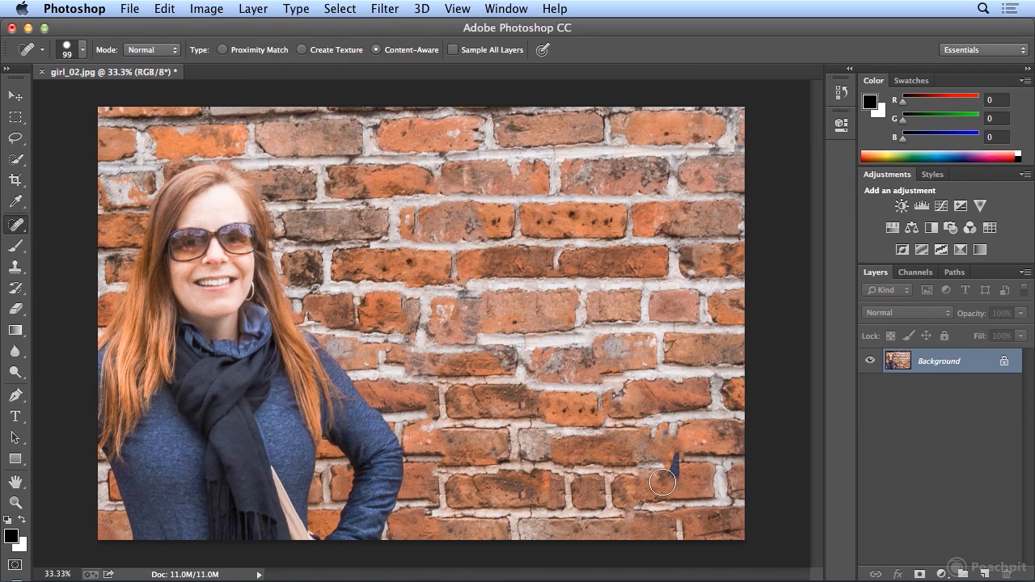
{"action": "key", "text": "super+z"}
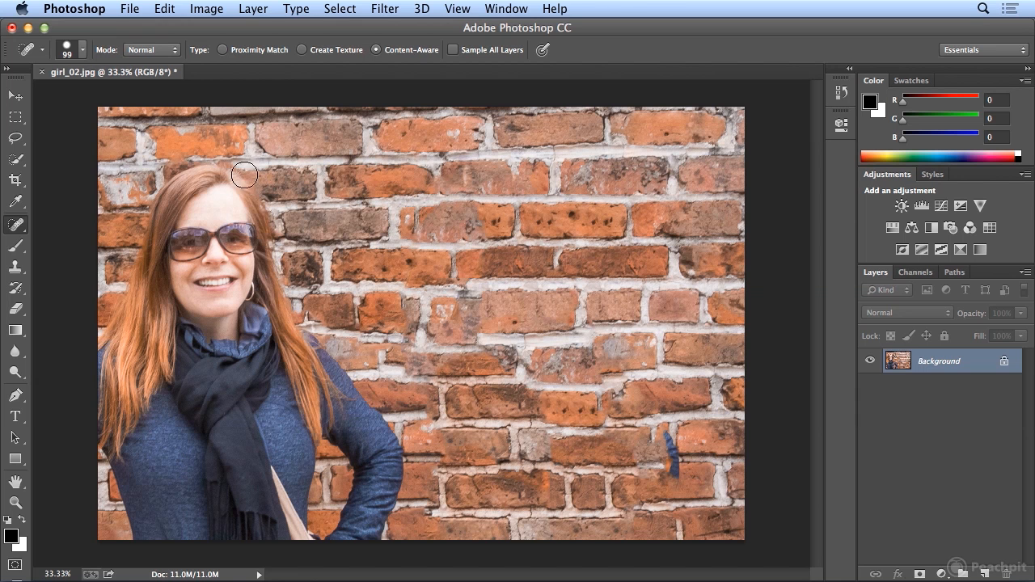
Step: Enlarge the spot healing brush to 123 px and heal the blue sleeve remnant, its lower part first and its upper part second
{"action": "left_click", "coordinate": [81, 49]}
{"action": "left_click_drag", "start_coordinate": [103, 95], "coordinate": [112, 98]}
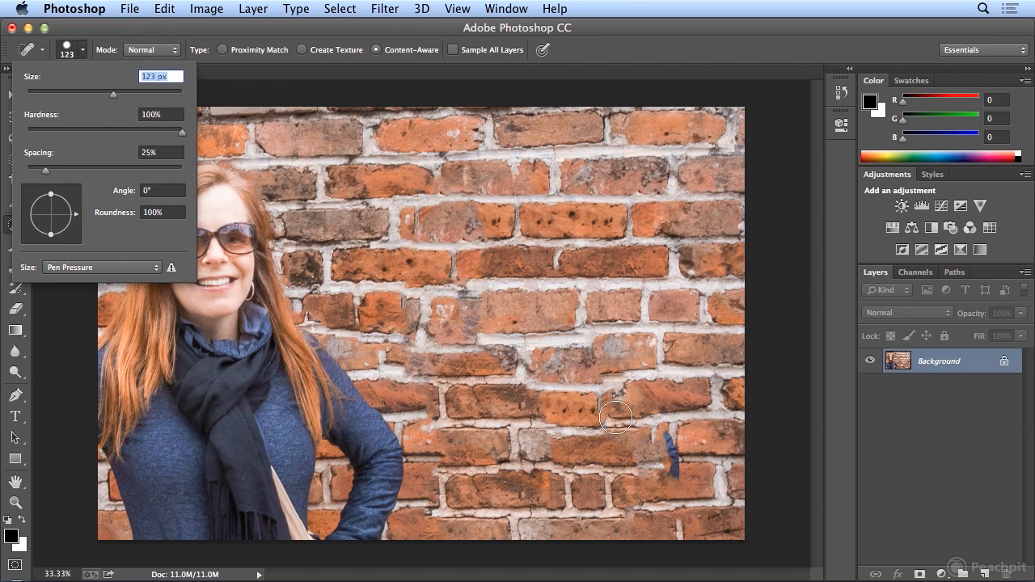
{"action": "left_click", "coordinate": [683, 469]}
{"action": "left_click_drag", "start_coordinate": [666, 469], "coordinate": [657, 472]}
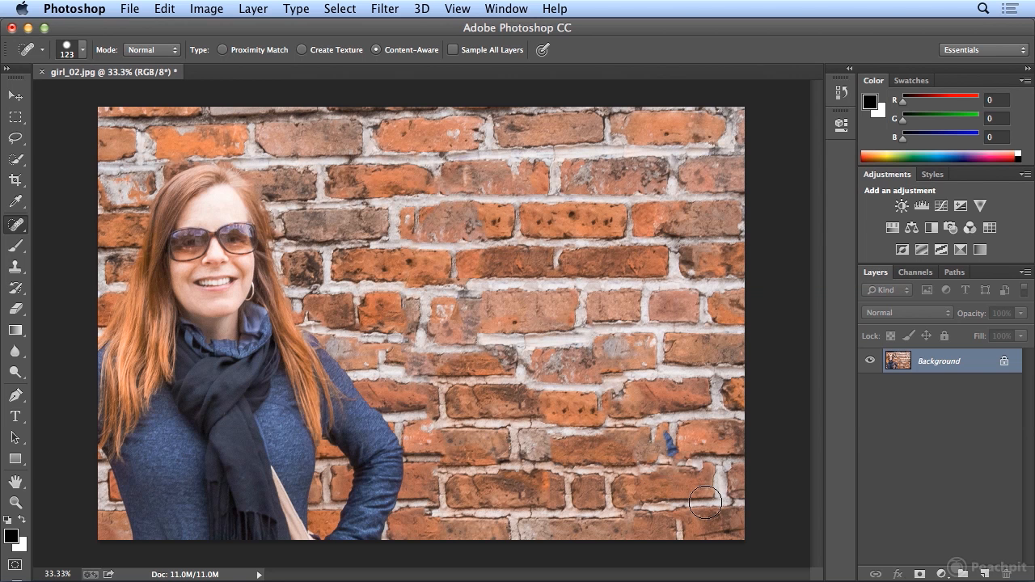
{"action": "left_click_drag", "start_coordinate": [670, 430], "coordinate": [667, 453]}
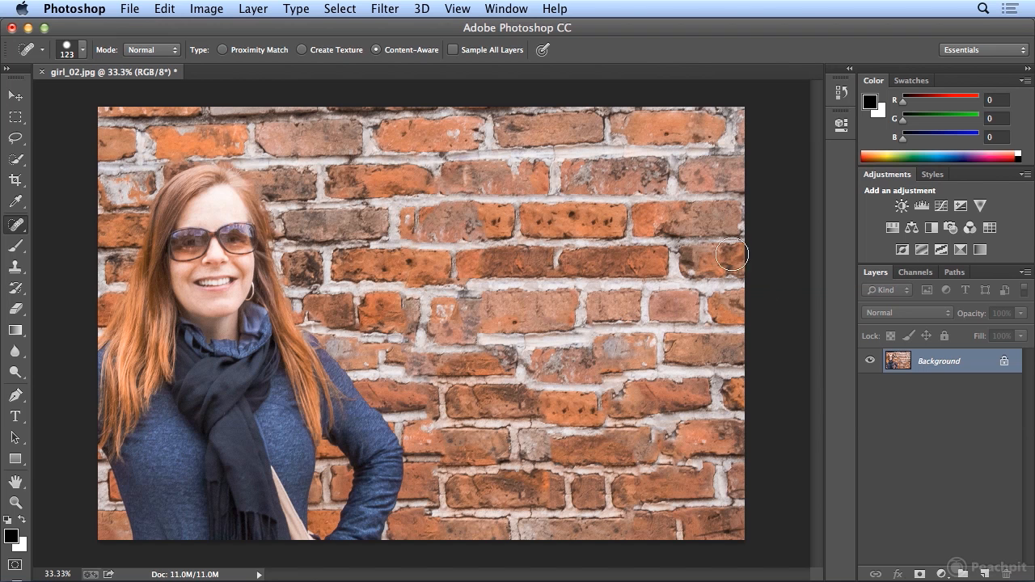
Step: Heal the dark stained brick at the photo's right edge and dab the mortar gap between the bricks above the wall's centre
{"action": "left_click_drag", "start_coordinate": [695, 258], "coordinate": [731, 262]}
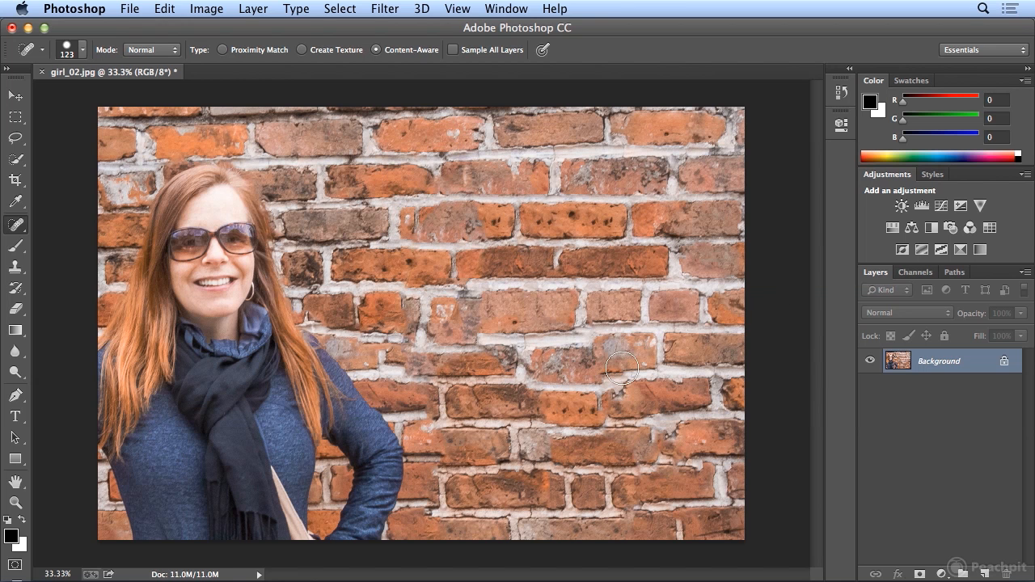
{"action": "left_click", "coordinate": [564, 262]}
{"action": "left_click", "coordinate": [18, 227]}
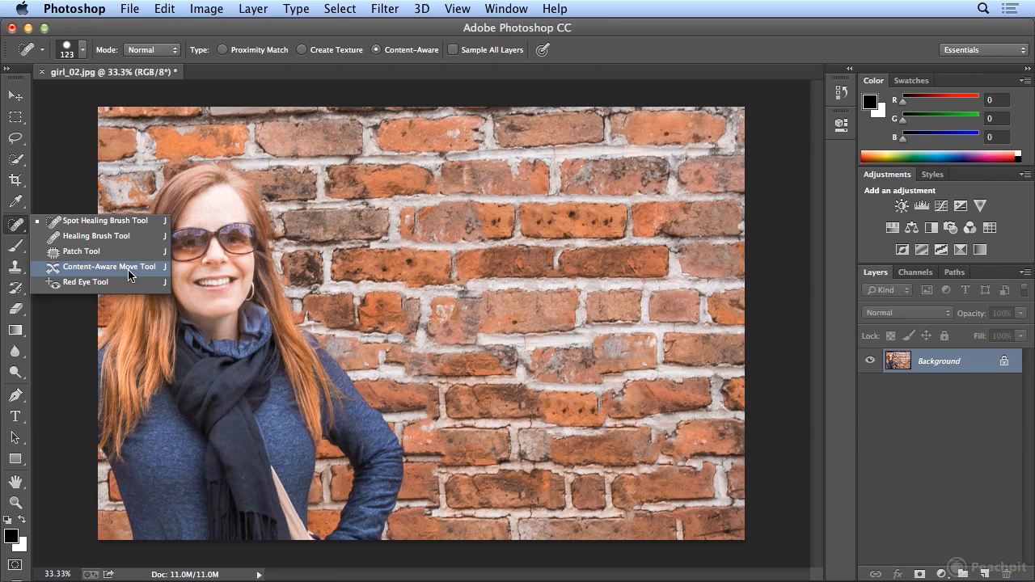
{"action": "left_click", "coordinate": [11, 226]}
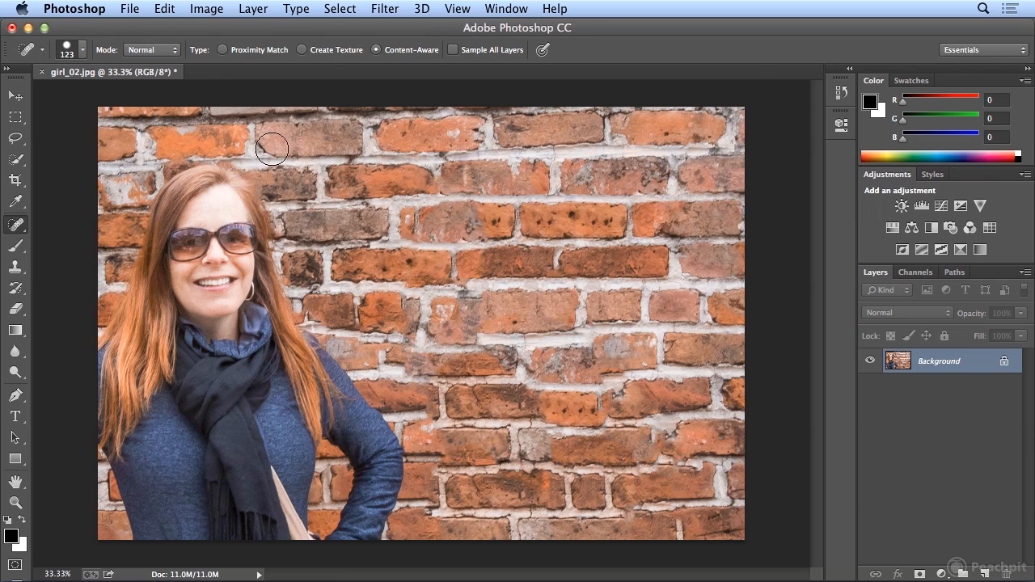